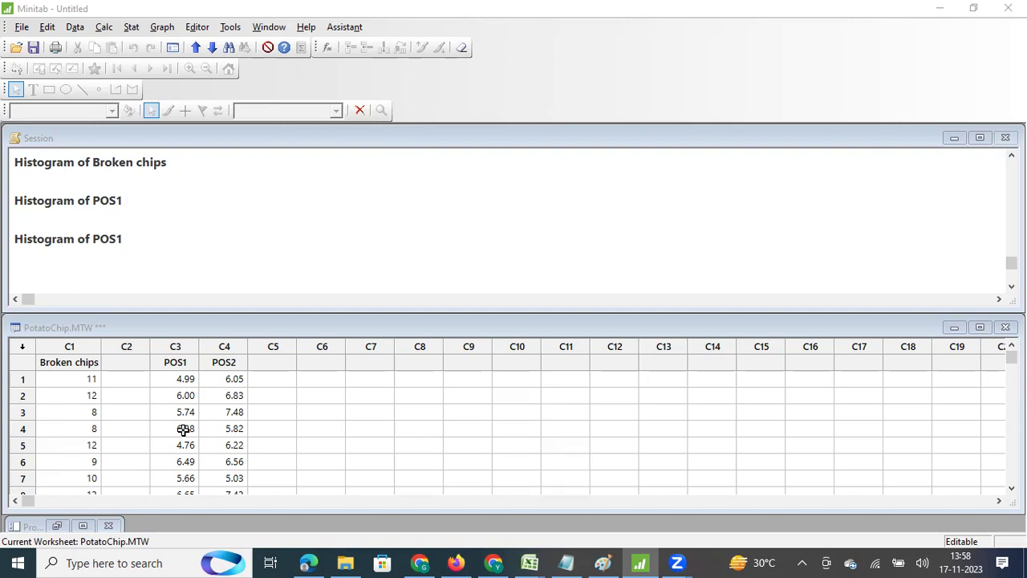
Create a Simple histogram with Broken chips replacing POS1 as the graph variable.
click(162, 28)
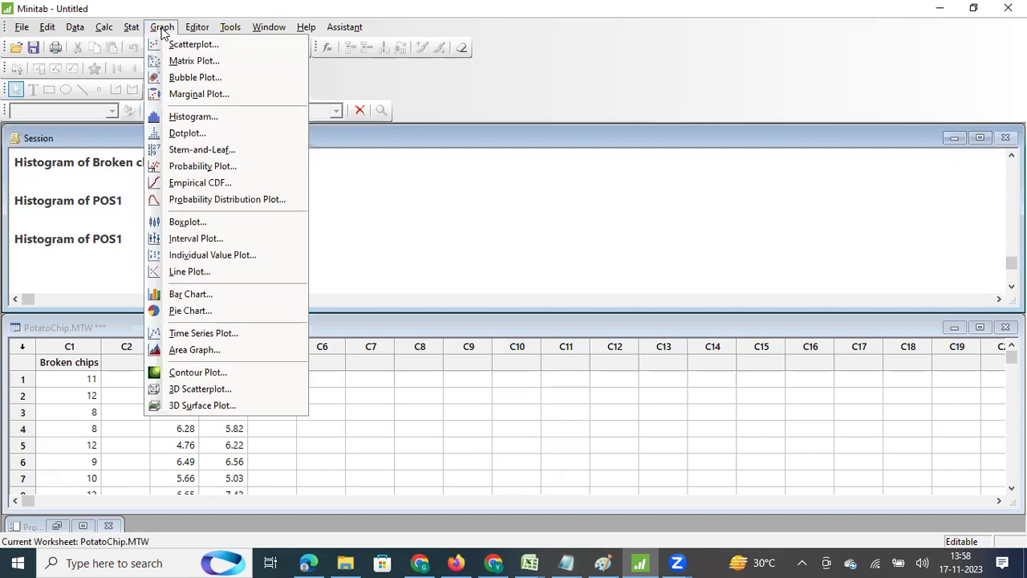
click(189, 118)
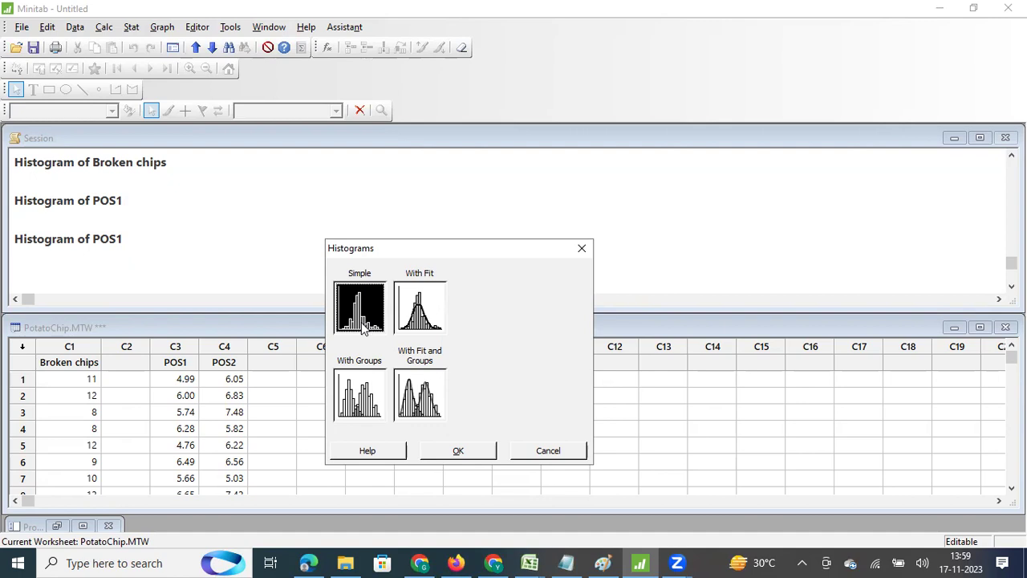
click(448, 450)
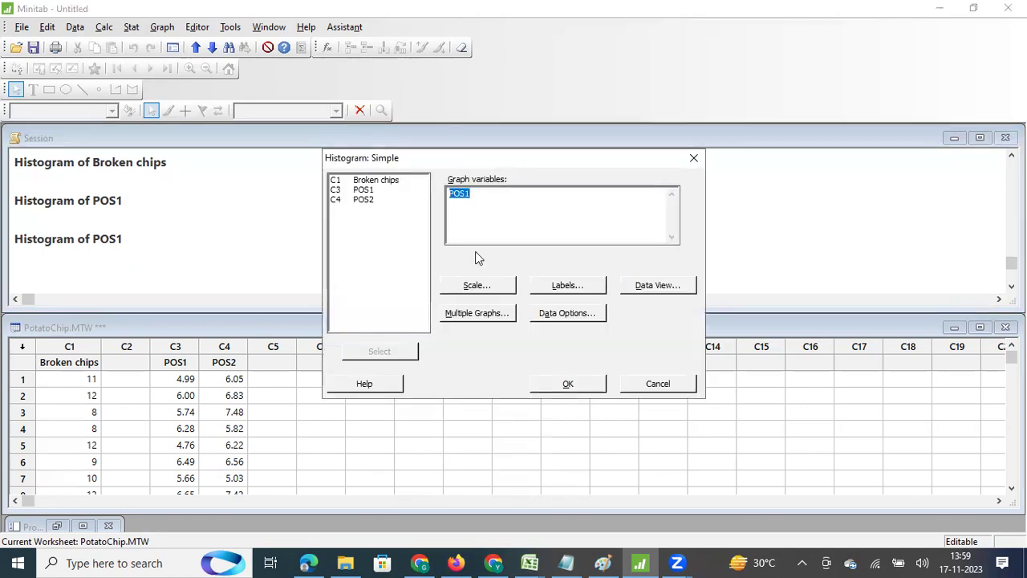
click(485, 200)
key(BackSpace)
key(BackSpace)
key(BackSpace)
key(BackSpace)
double_click(384, 181)
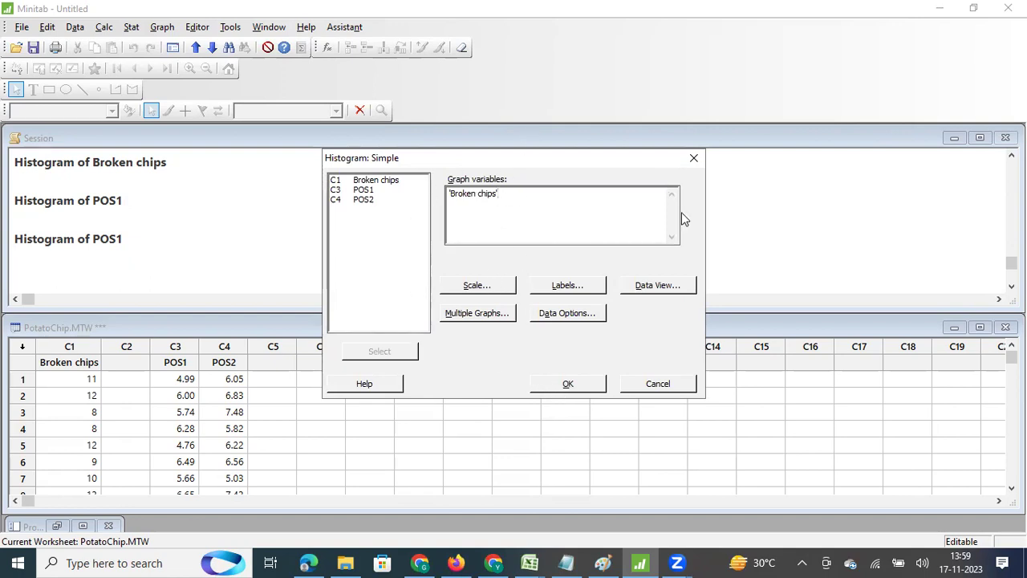
click(584, 385)
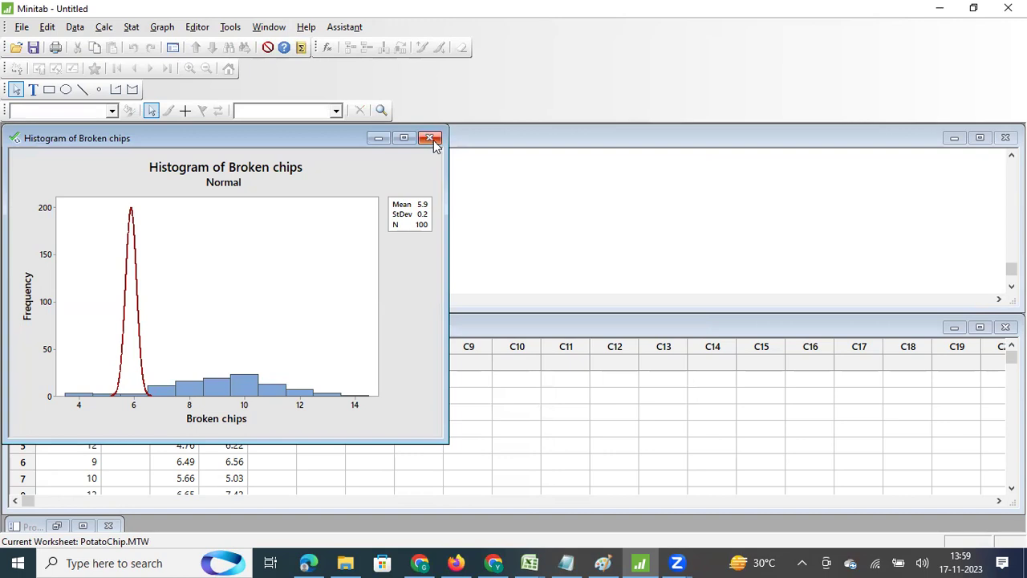
Discard the graph unsaved and turn off Fit distribution in the Data View settings.
click(431, 139)
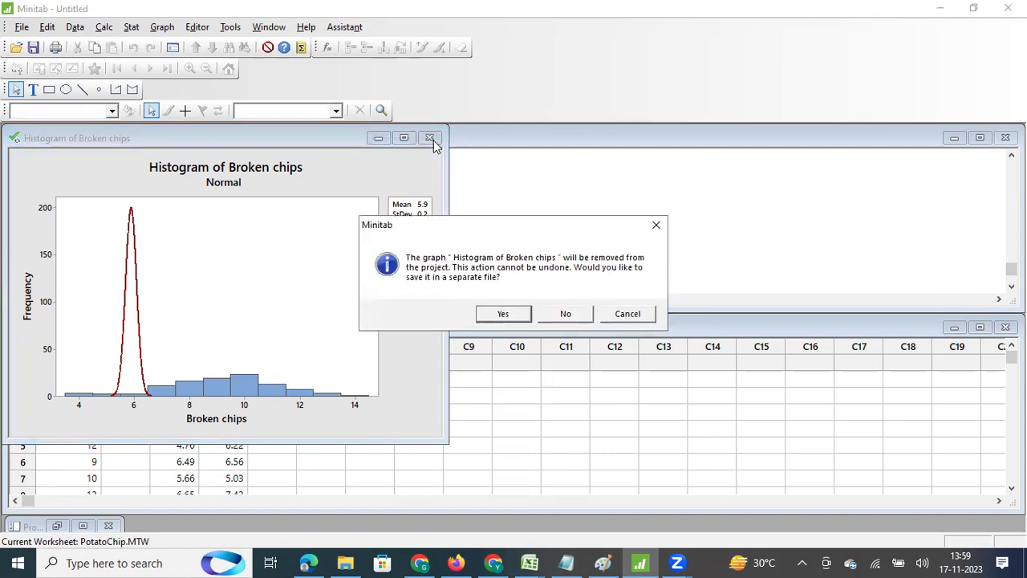
click(569, 316)
key(ctrl+e)
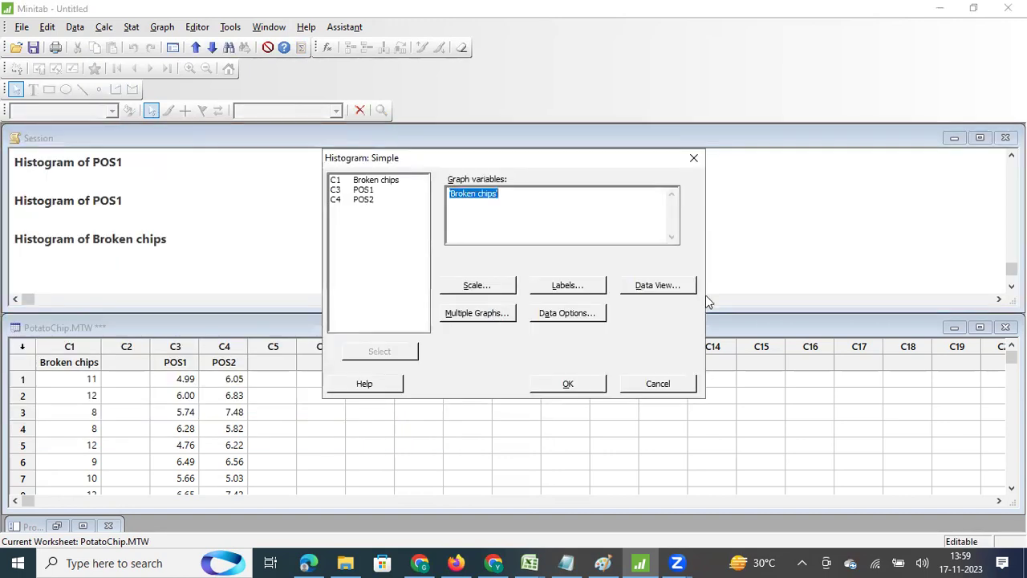
click(659, 286)
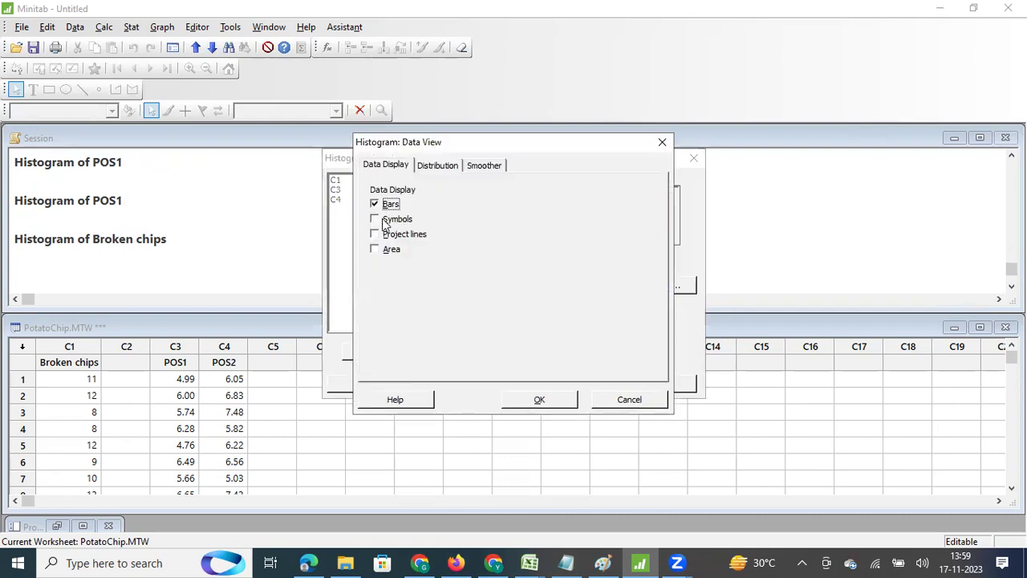
click(440, 166)
click(375, 192)
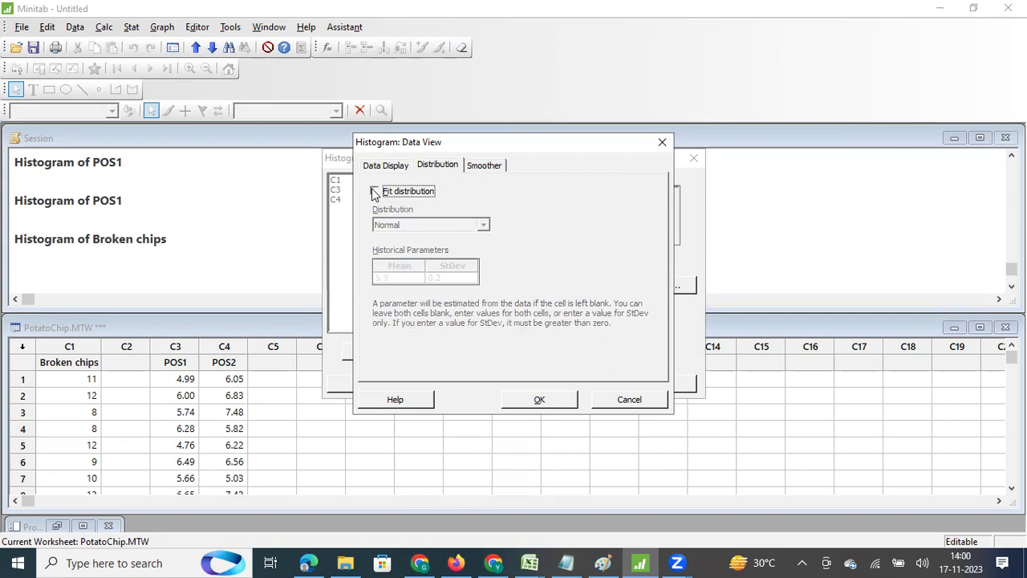
click(536, 399)
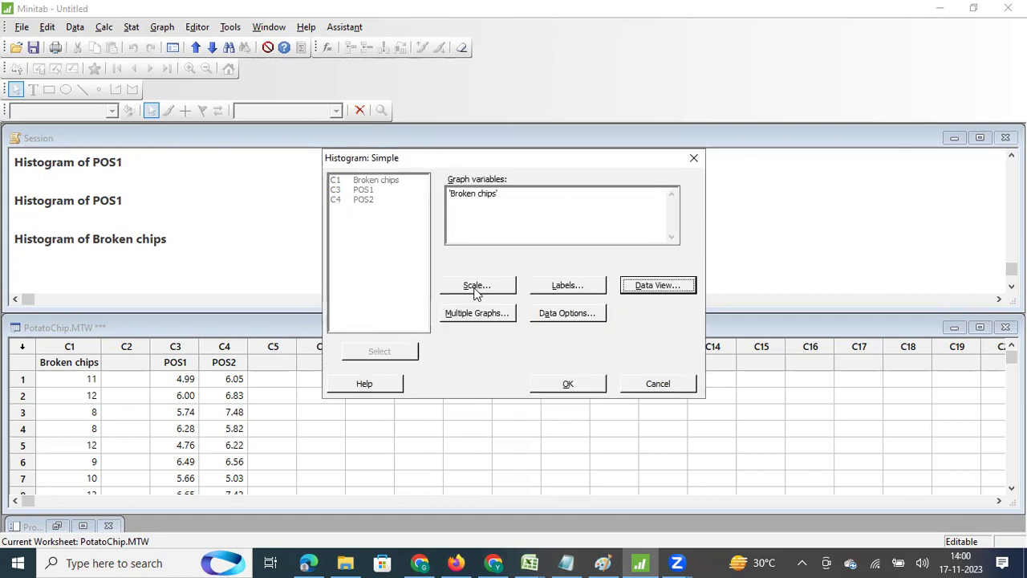
Review the Labels and Scale options unchanged and draw the plain Broken chips histogram.
click(585, 289)
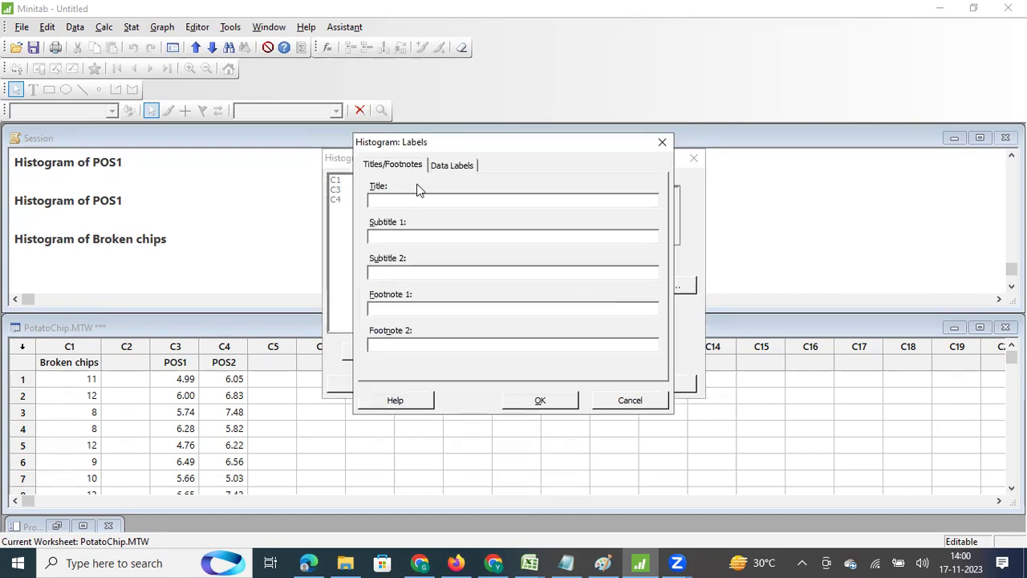
click(662, 143)
click(484, 292)
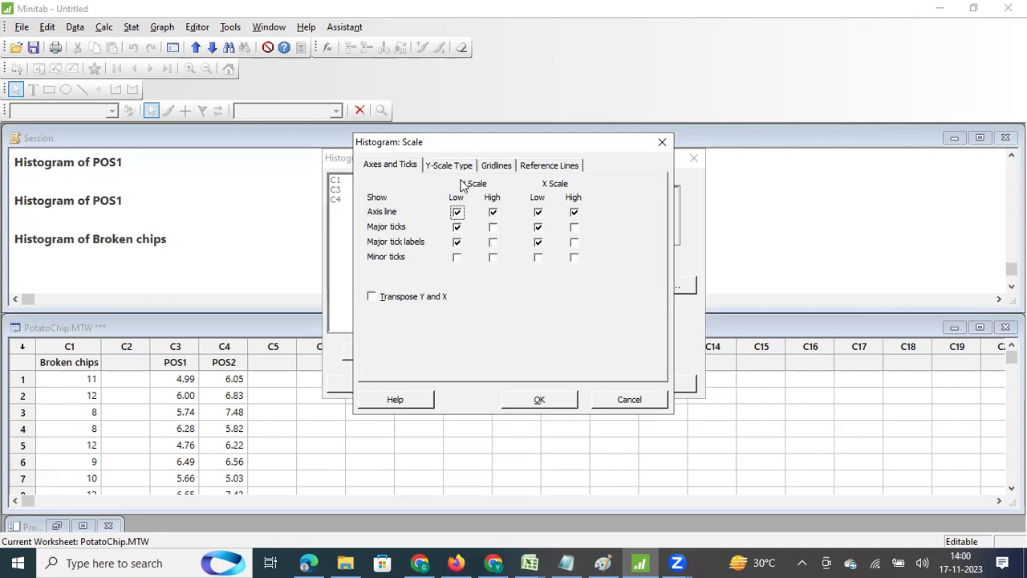
click(491, 167)
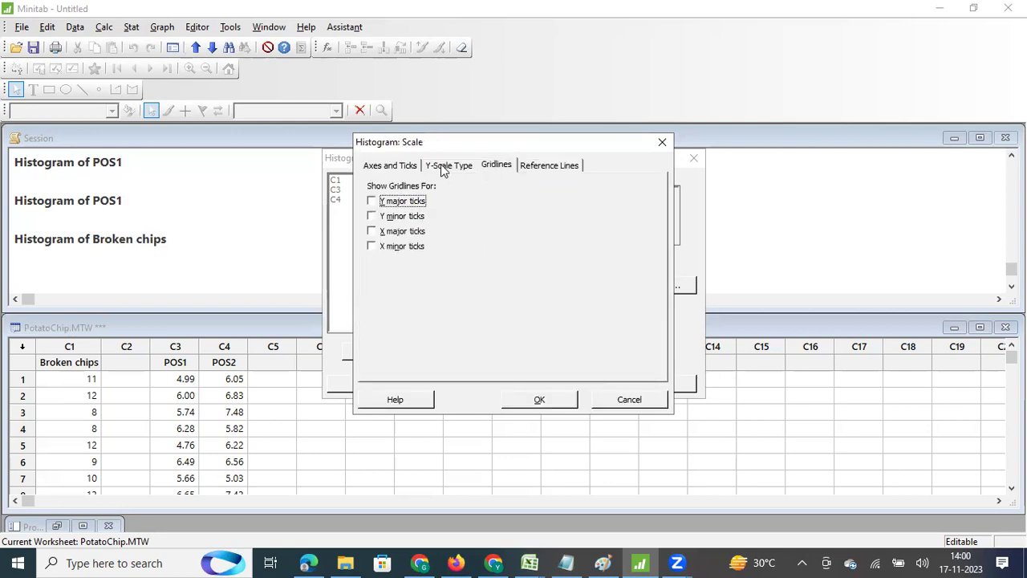
click(446, 166)
click(536, 167)
click(566, 406)
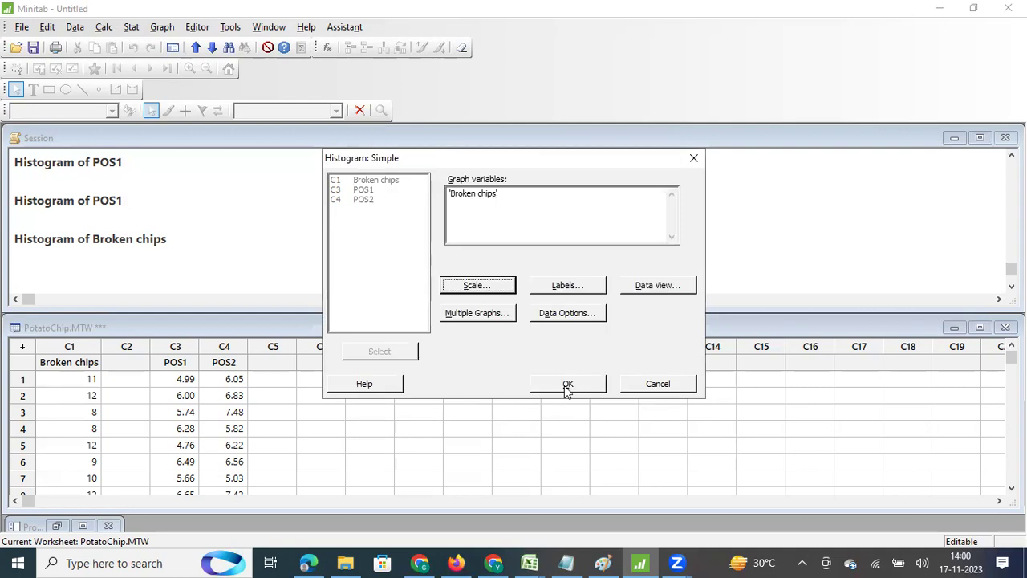
click(566, 386)
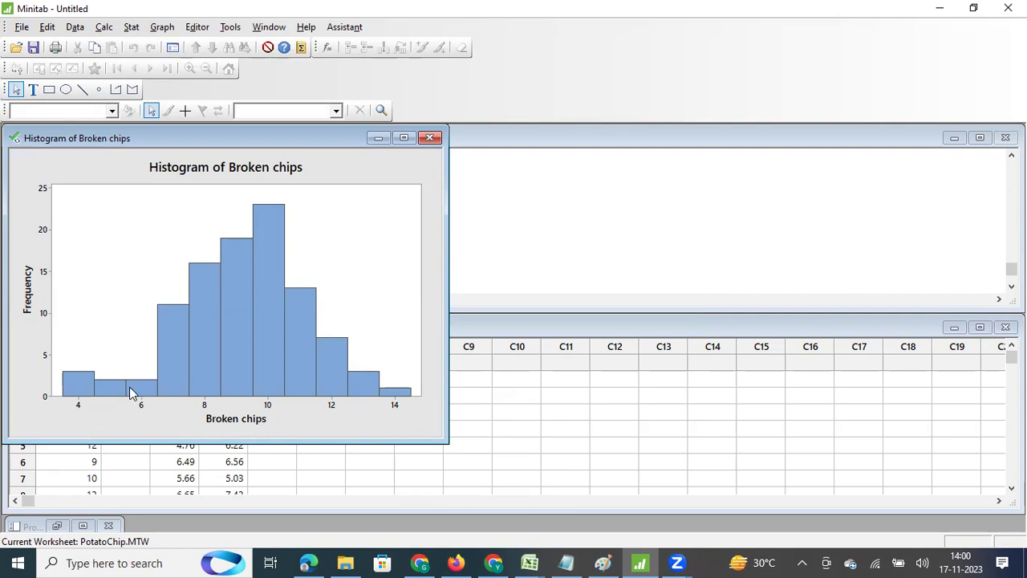
mouse_move(130, 388)
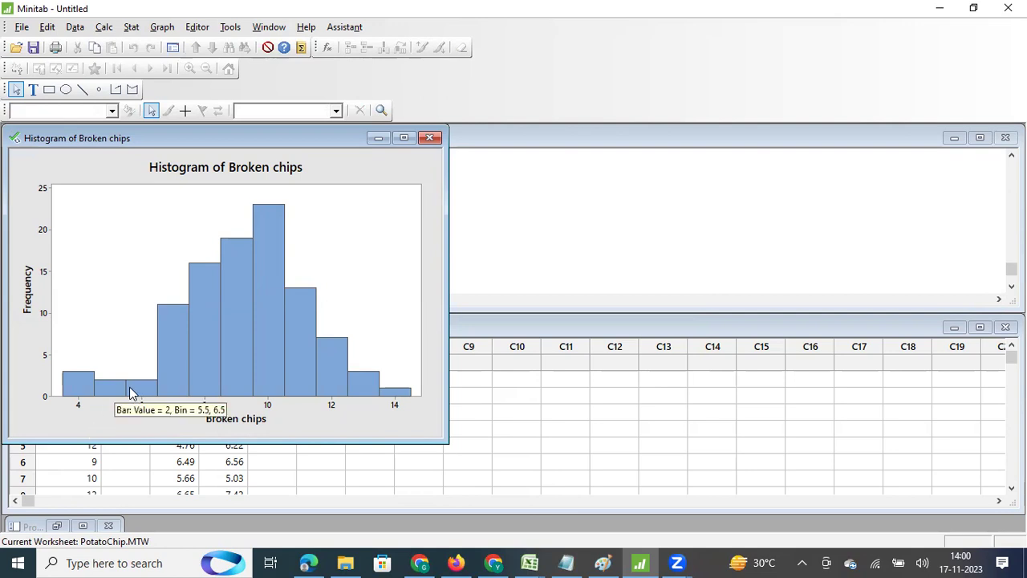
mouse_move(73, 395)
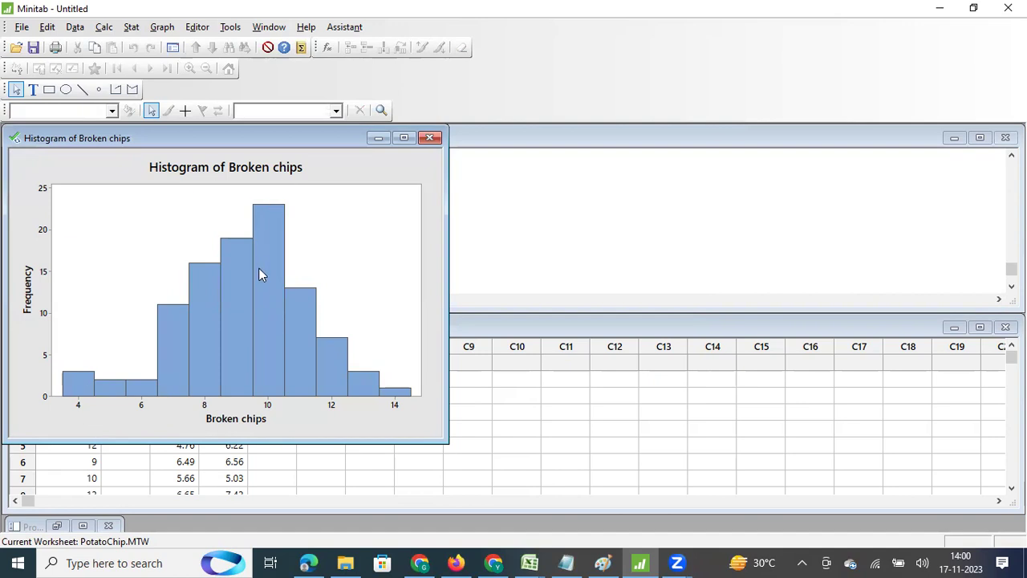
Minimize the Broken chips graph and plot POS1 as a With Fit histogram with a normal curve.
mouse_move(258, 268)
click(378, 138)
click(162, 27)
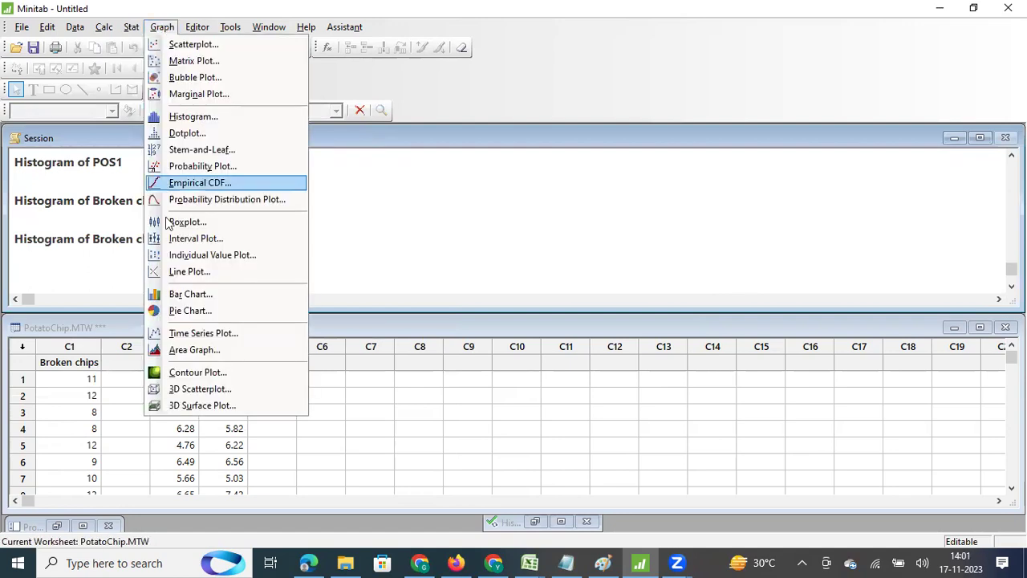
click(211, 119)
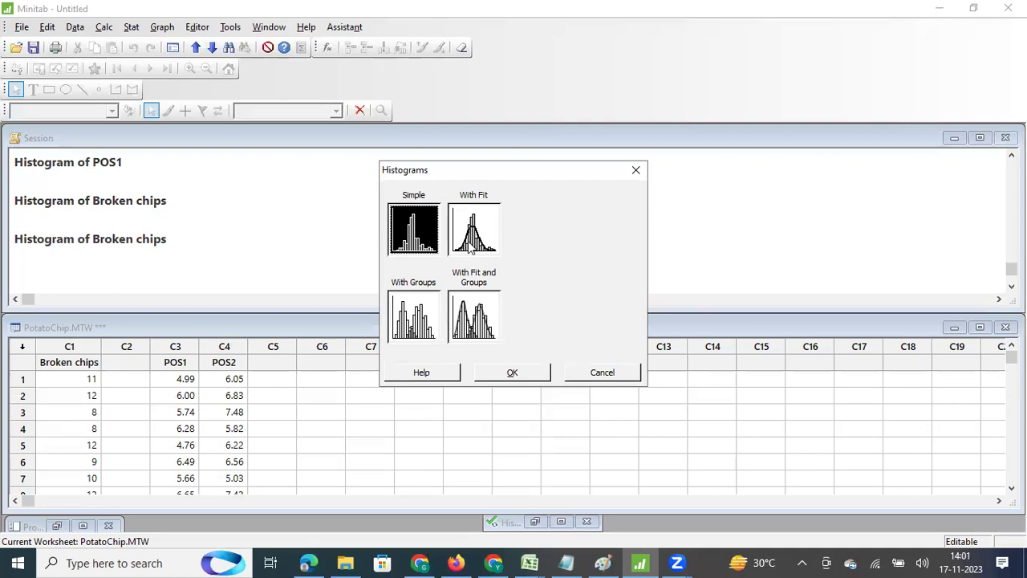
click(471, 248)
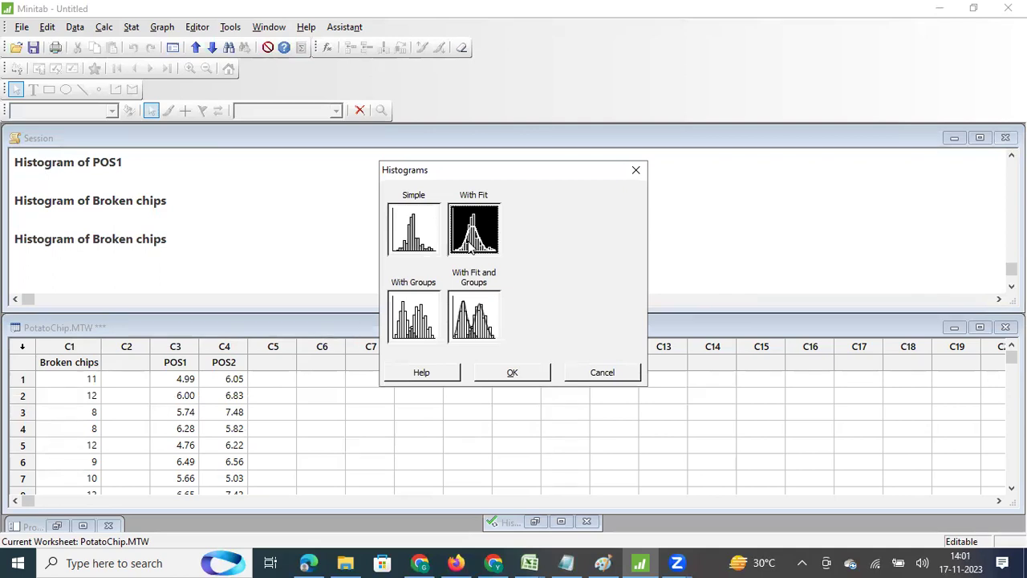
click(500, 377)
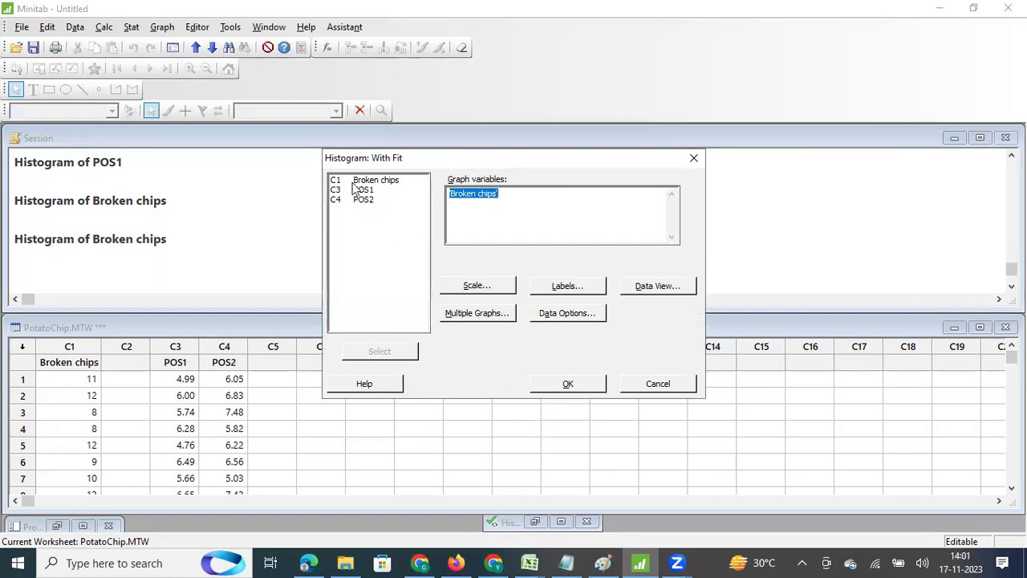
double_click(362, 191)
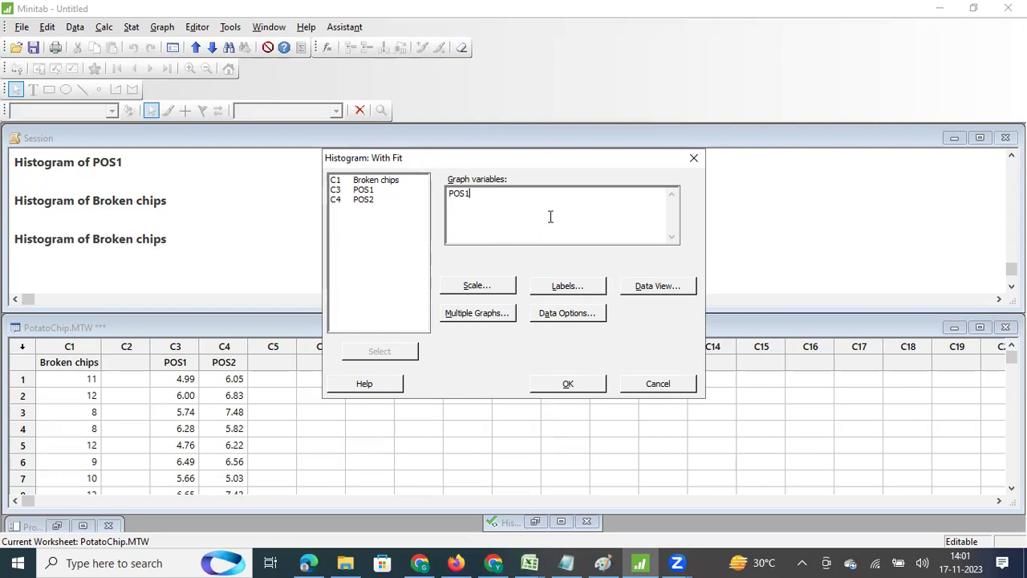
click(636, 285)
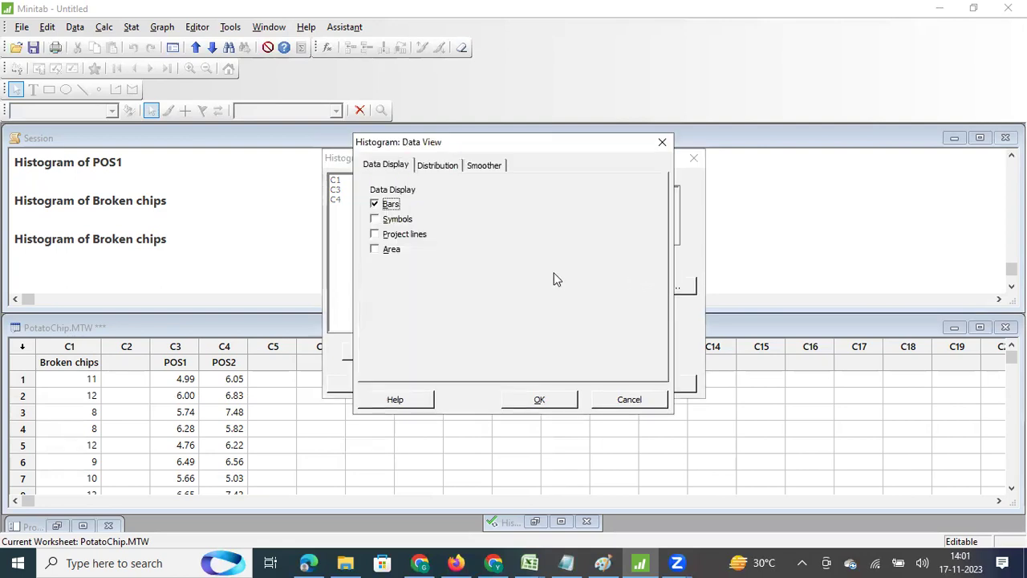
click(440, 170)
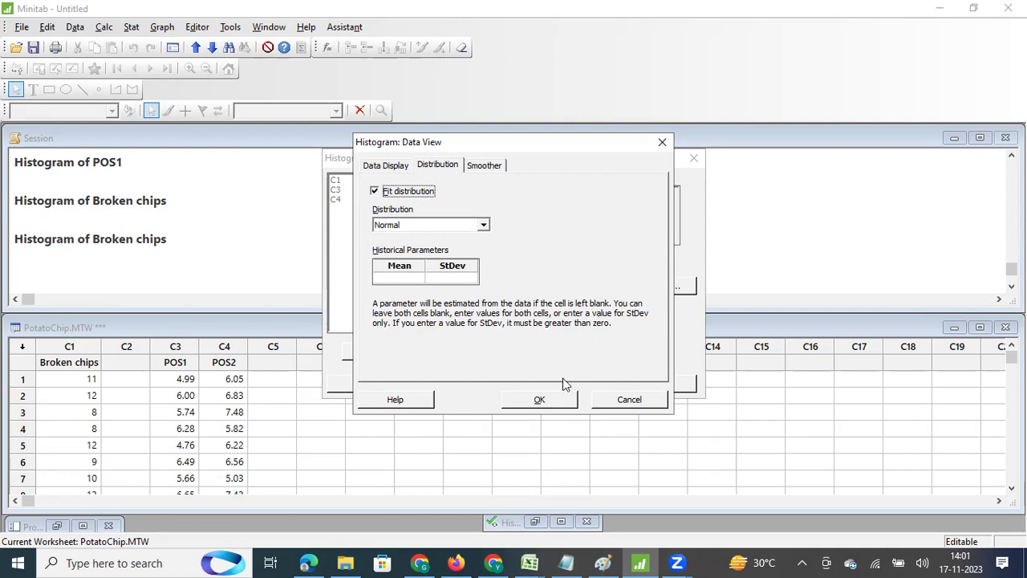
click(540, 399)
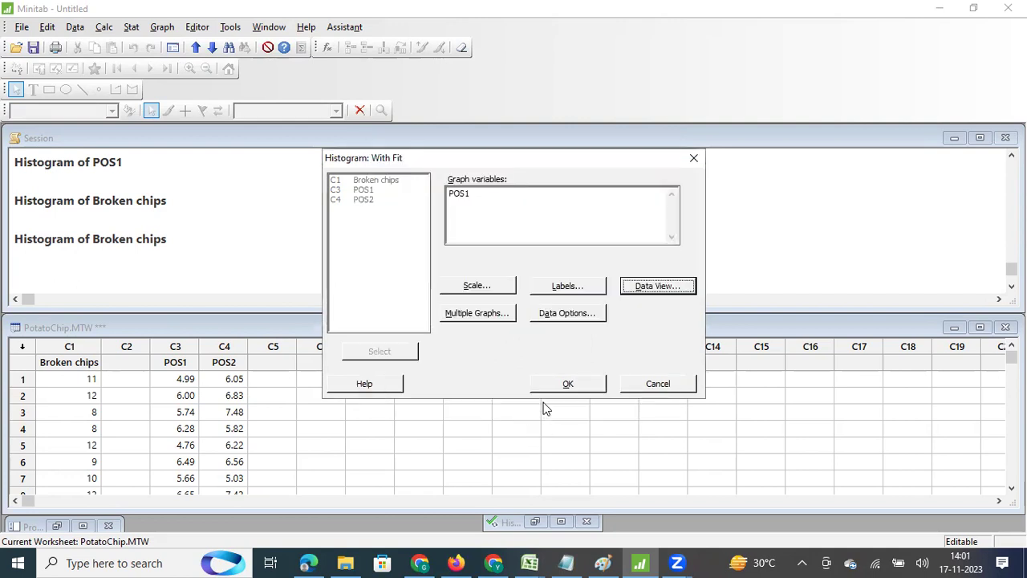
click(568, 384)
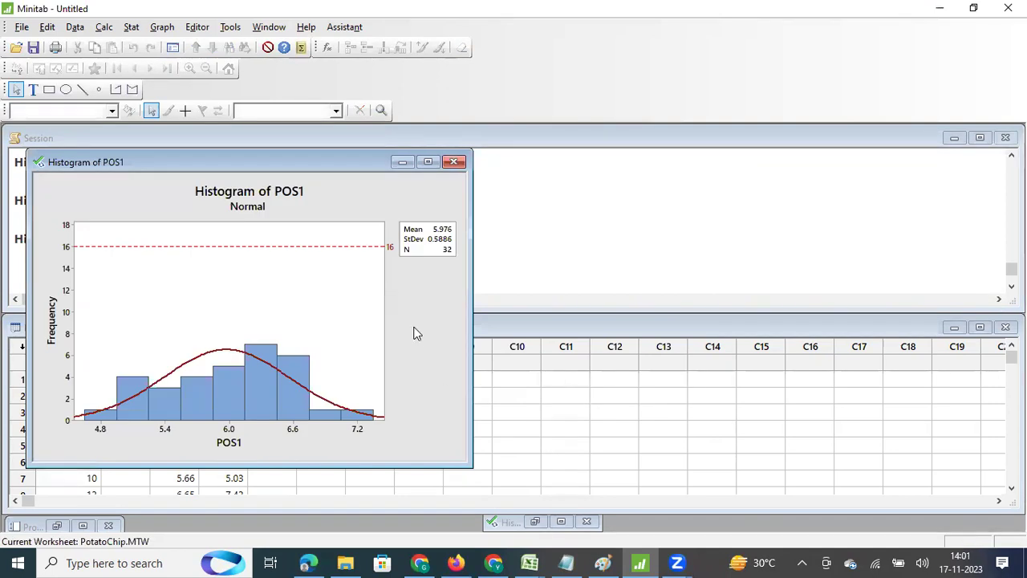
Remove the reference line at frequency 16 and redraw the POS1 histogram.
key(ctrl+e)
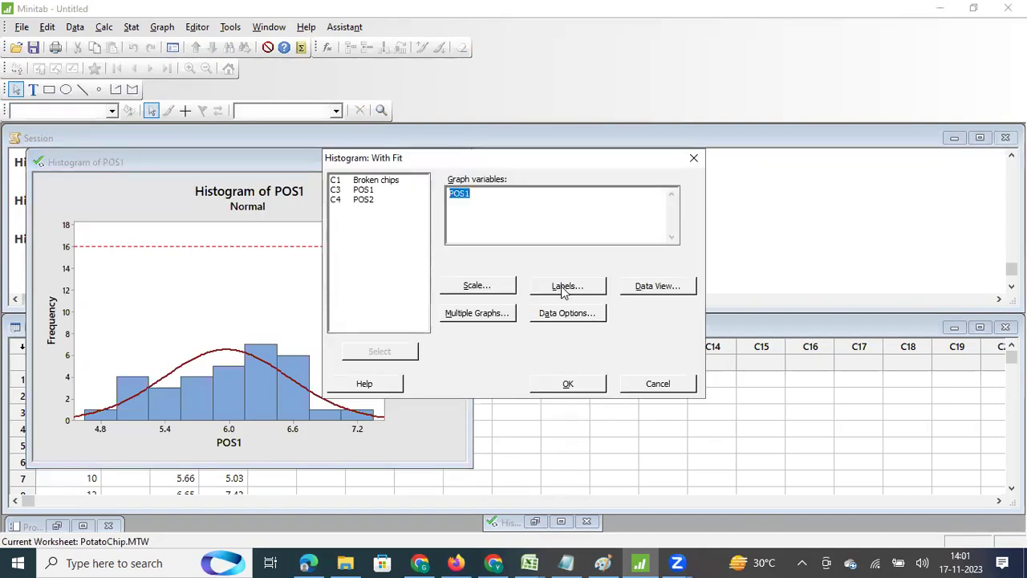
click(477, 289)
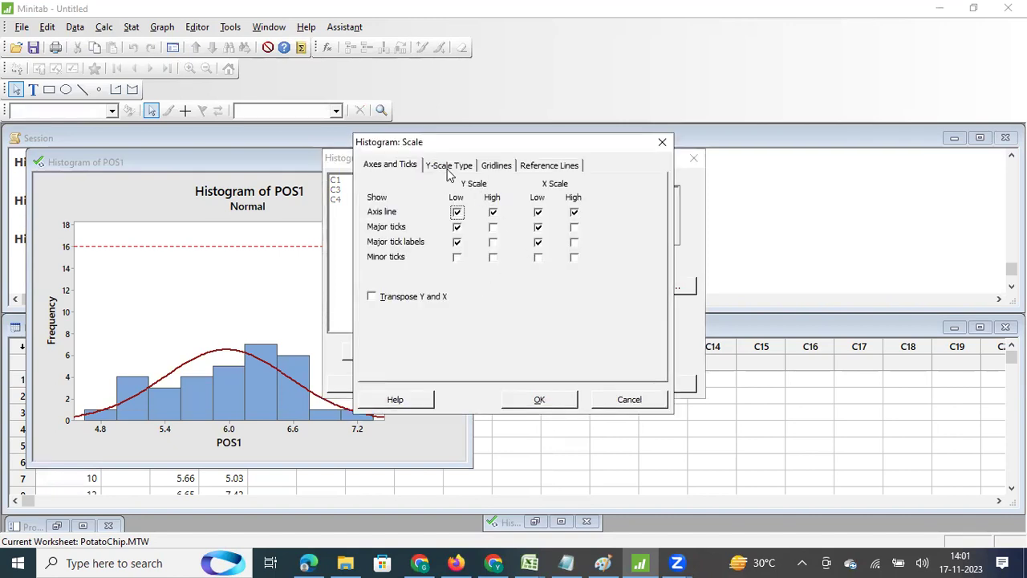
click(533, 166)
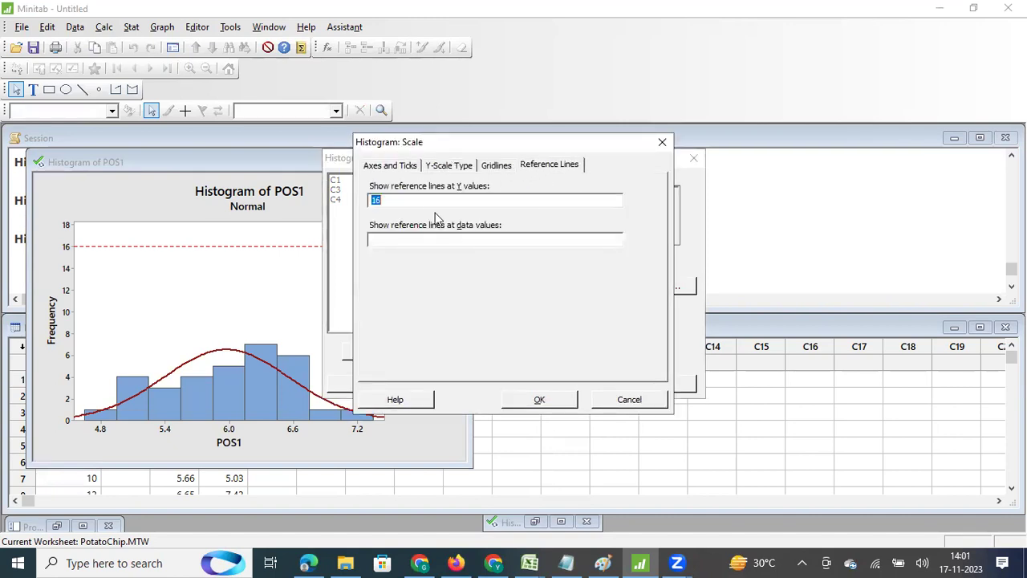
key(BackSpace)
click(531, 400)
click(589, 386)
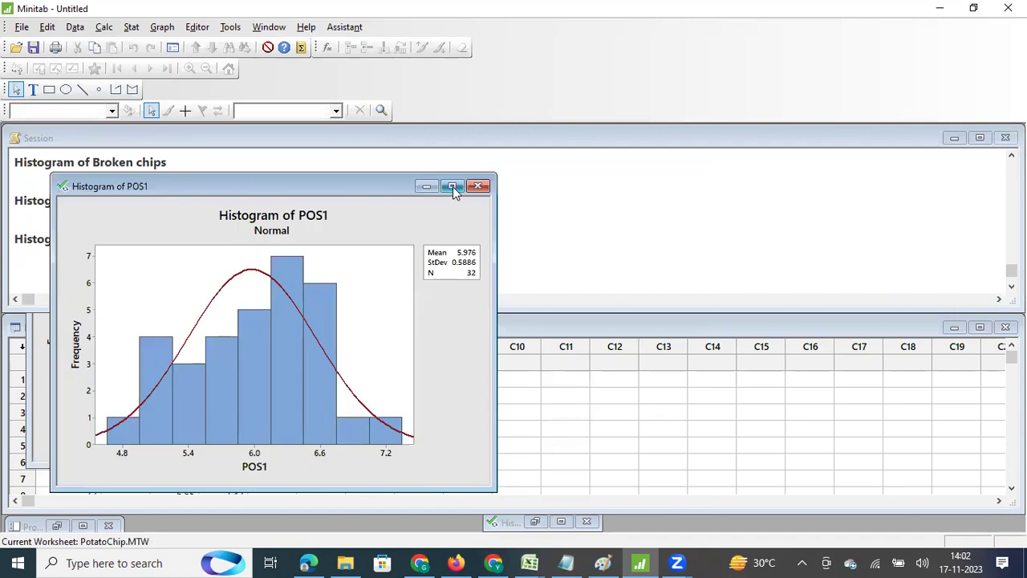
Select the data and figure regions of the POS1 graph to inspect its bars.
click(127, 393)
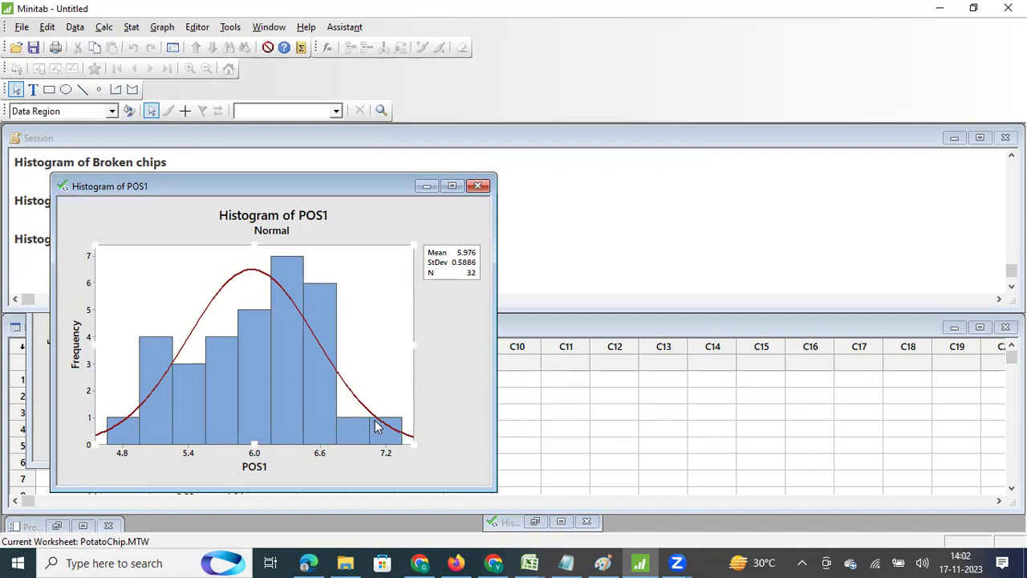
click(449, 351)
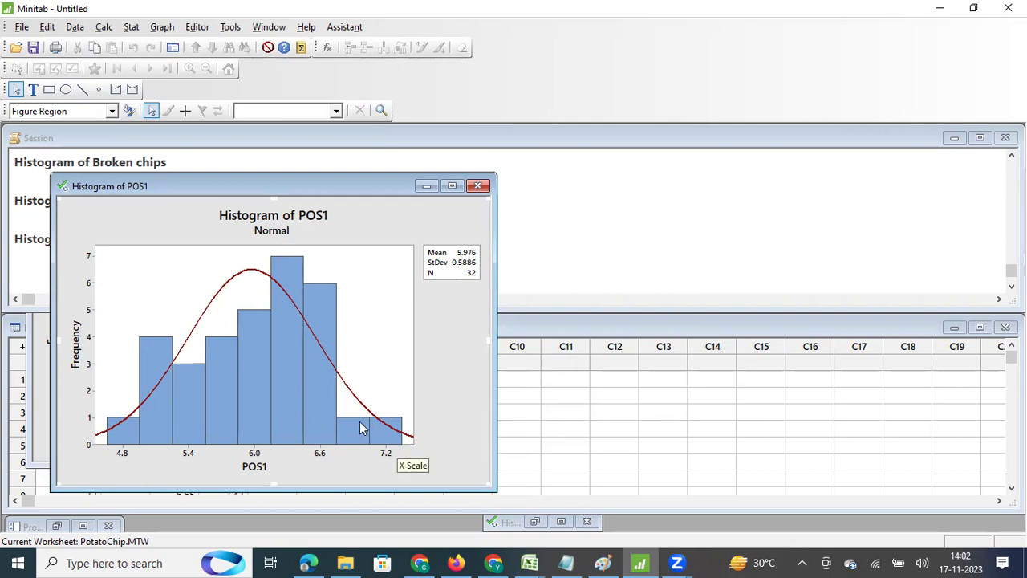
mouse_move(361, 428)
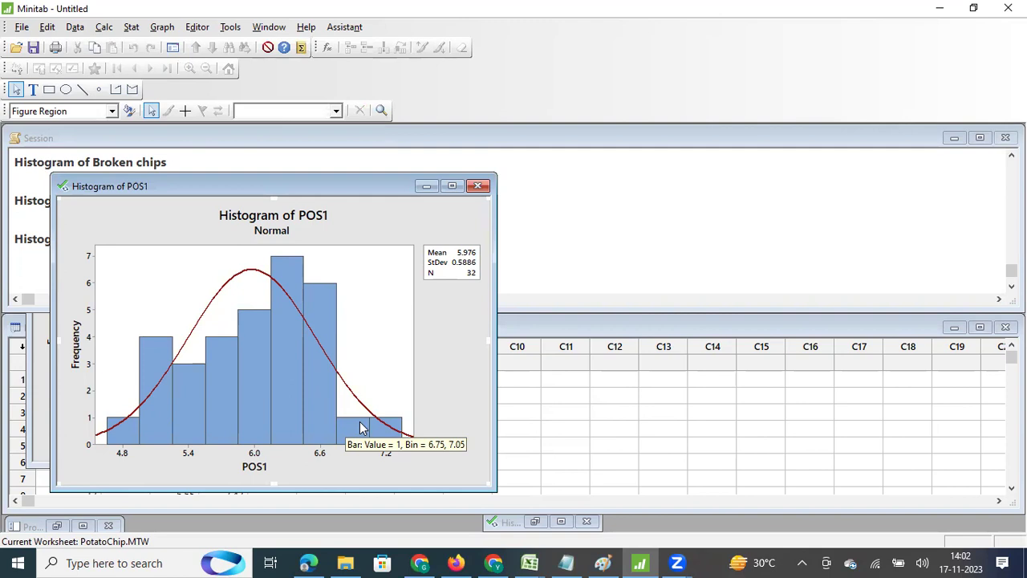
Reopen the POS1 With Fit settings at the normal Distribution tab, then switch to Excel.
key(ctrl+e)
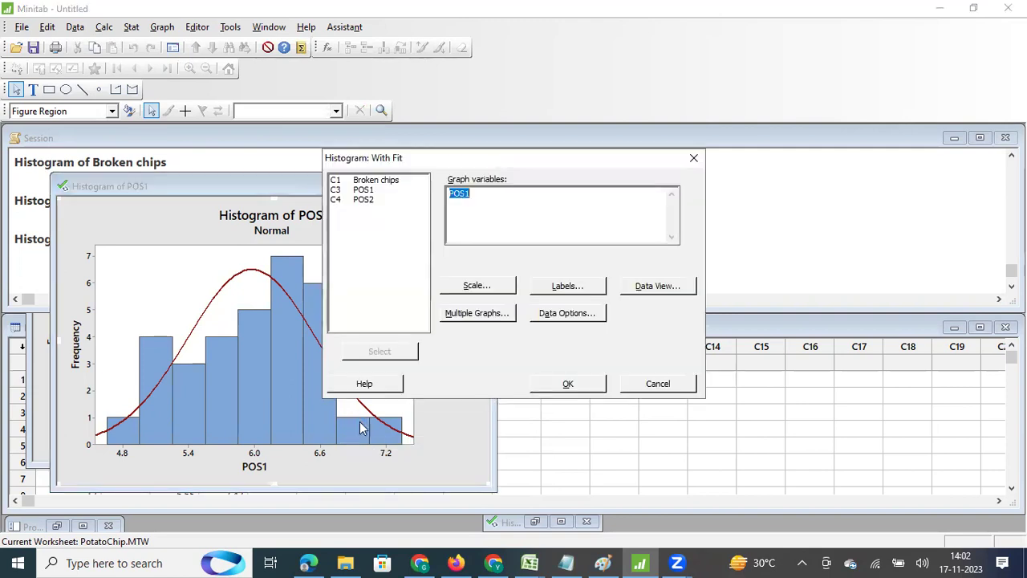
click(654, 287)
click(443, 168)
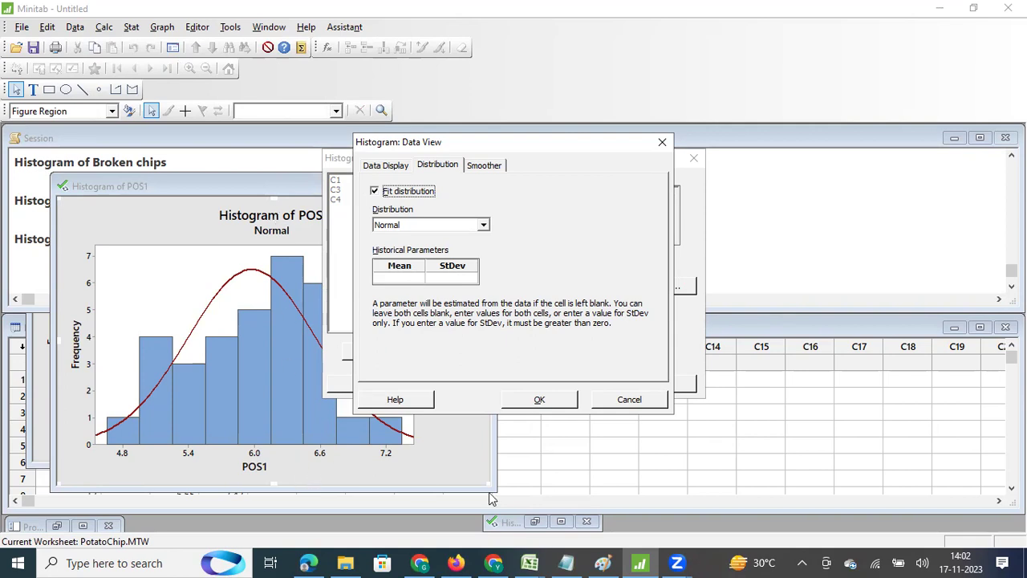
click(526, 562)
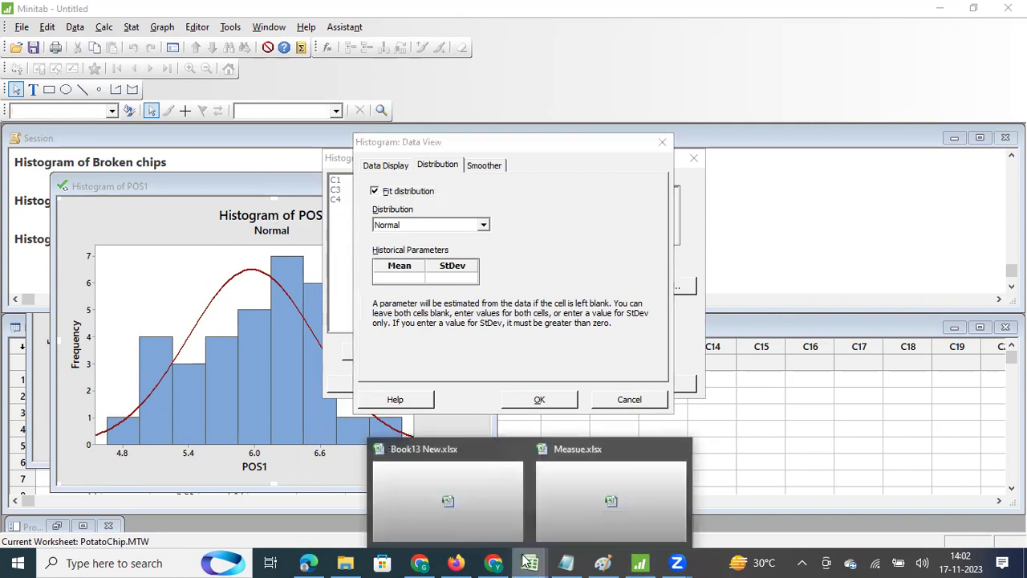
click(582, 501)
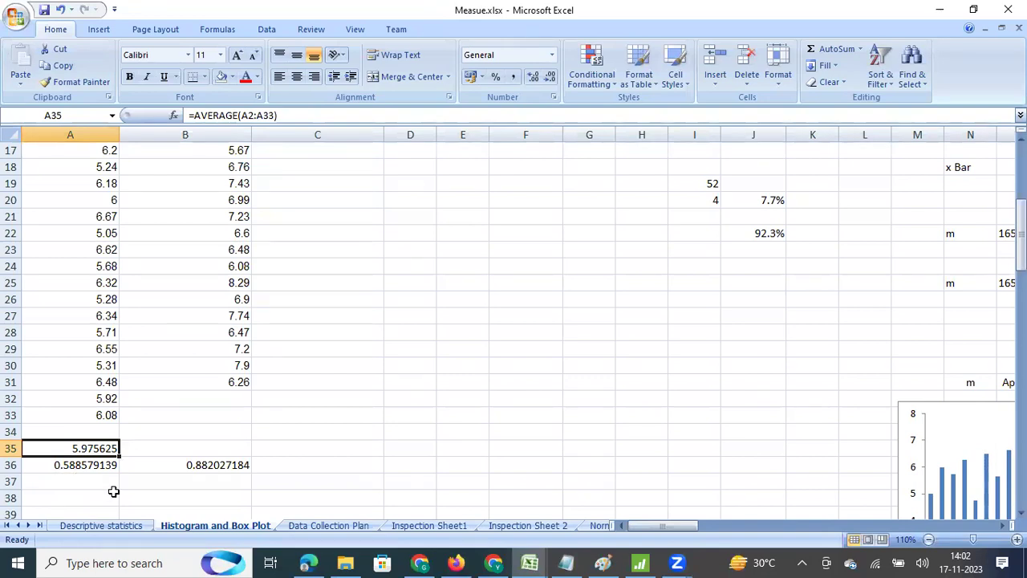
click(639, 562)
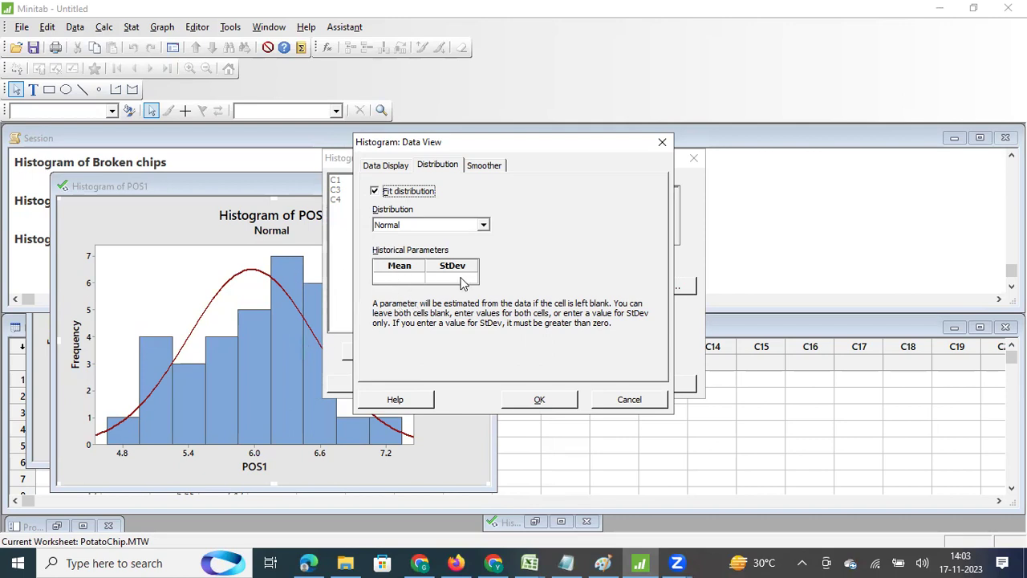
Enter historical mean 4 and StDev 0.5 for the normal fit and rebuild the POS1 histogram.
click(401, 280)
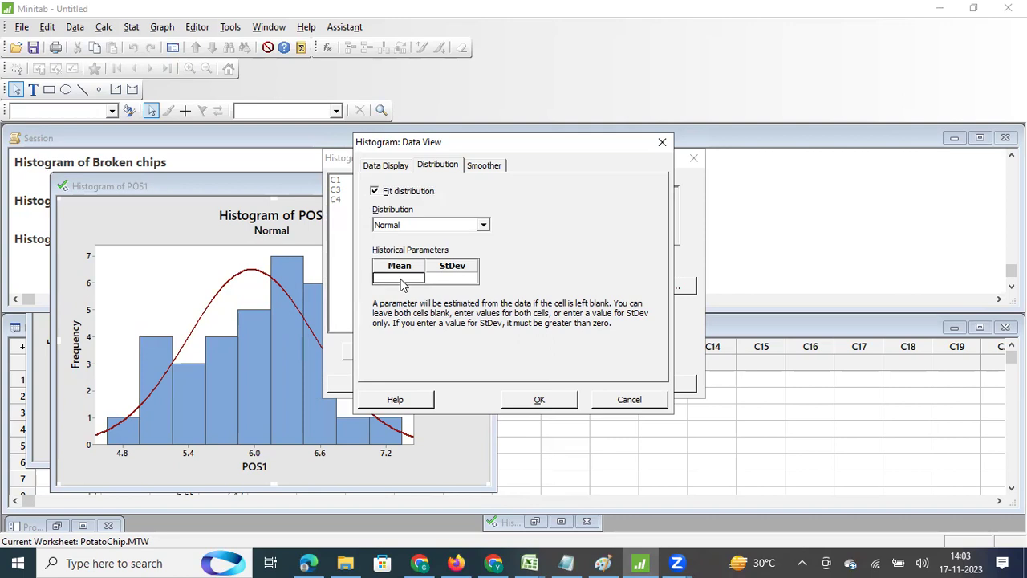
click(402, 279)
click(461, 281)
text(0)
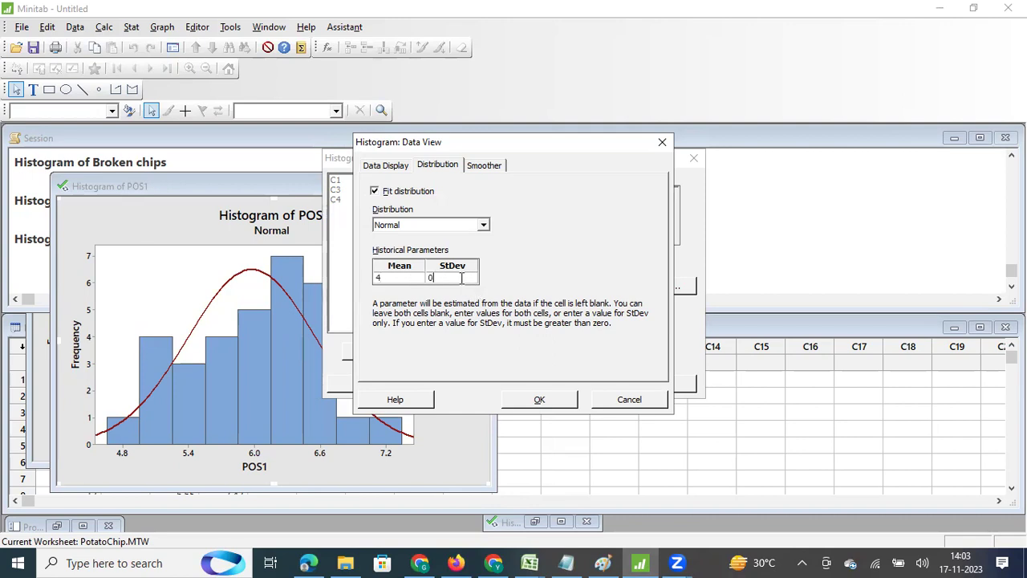
text(.5)
click(554, 402)
click(567, 384)
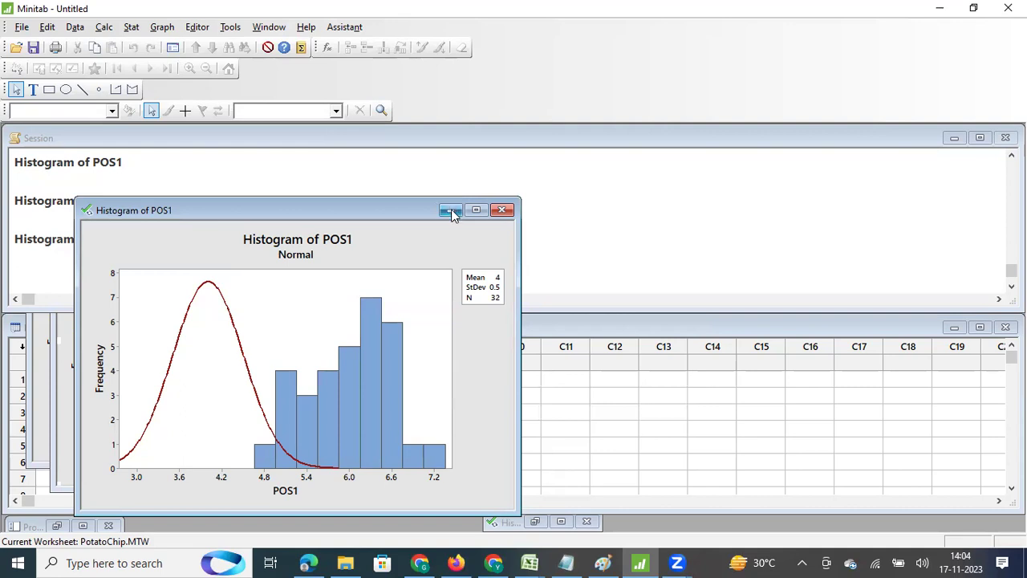
From the PotatoChip worksheet, start a new With Fit histogram.
click(633, 426)
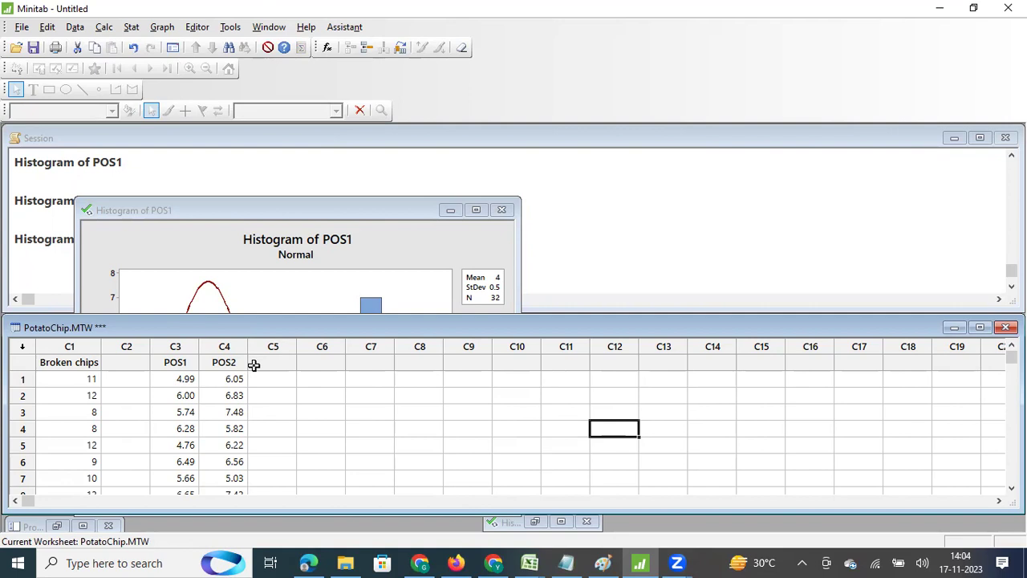
click(160, 28)
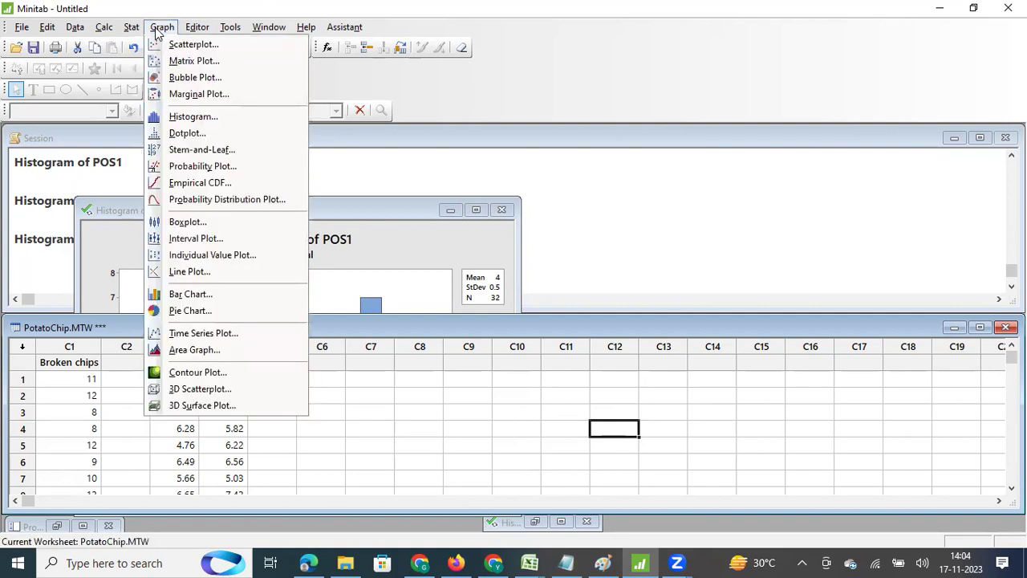
click(184, 122)
click(475, 234)
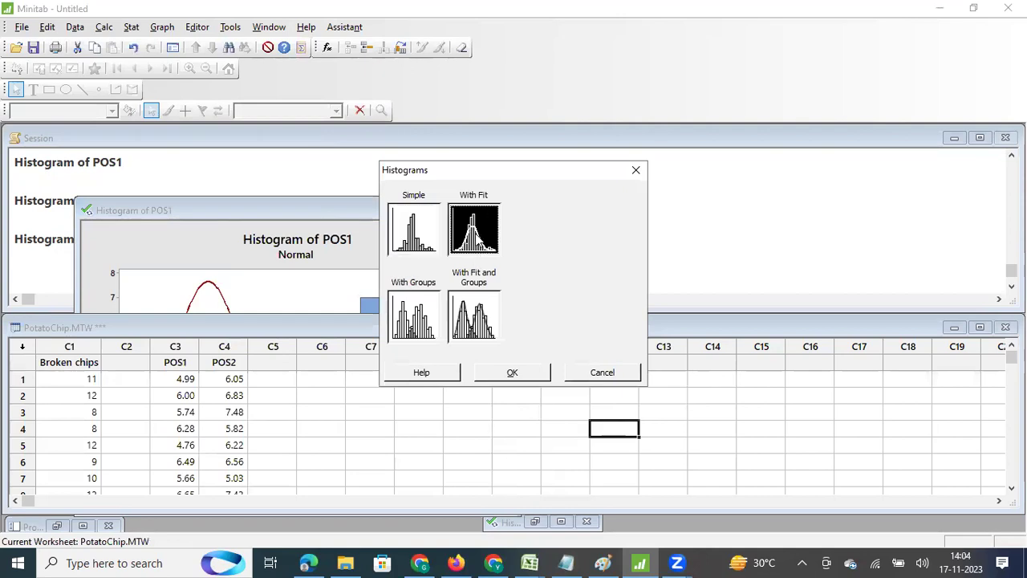
click(514, 374)
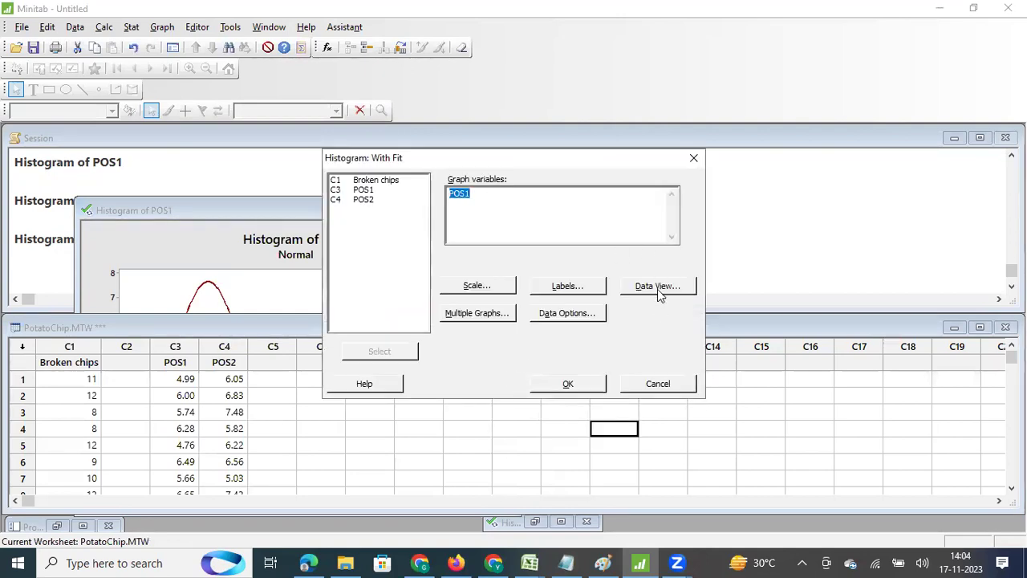
Clear the historical Mean 4 and StDev 0.5 so the normal fit is estimated from data.
click(658, 289)
click(439, 165)
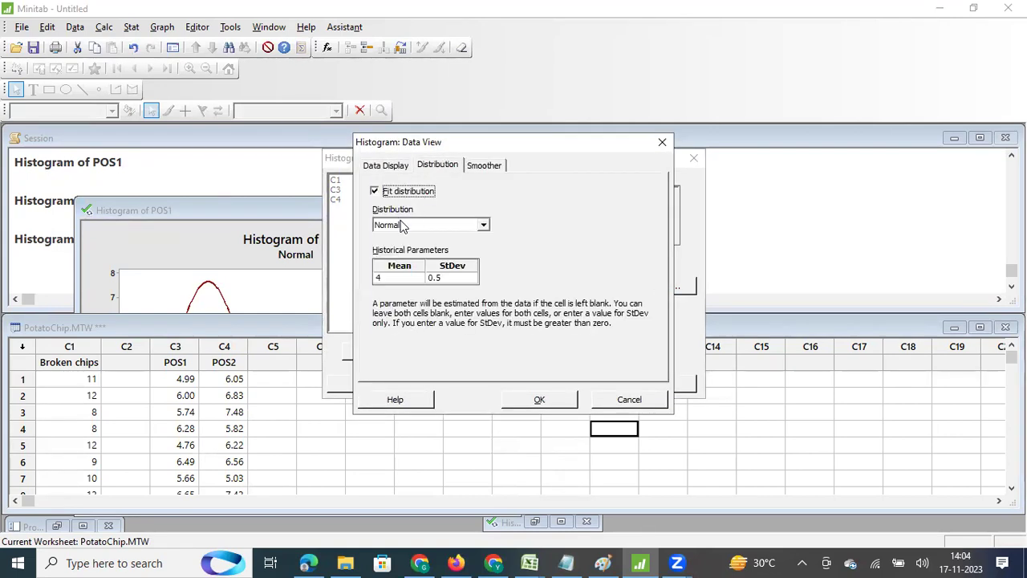
click(396, 281)
double_click(396, 279)
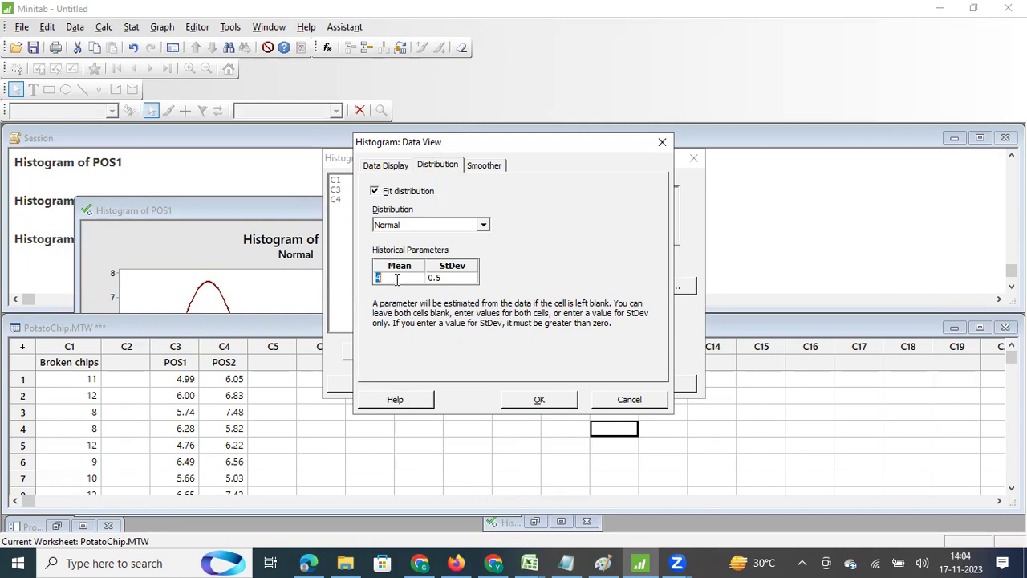
key(BackSpace)
double_click(449, 276)
key(BackSpace)
click(520, 401)
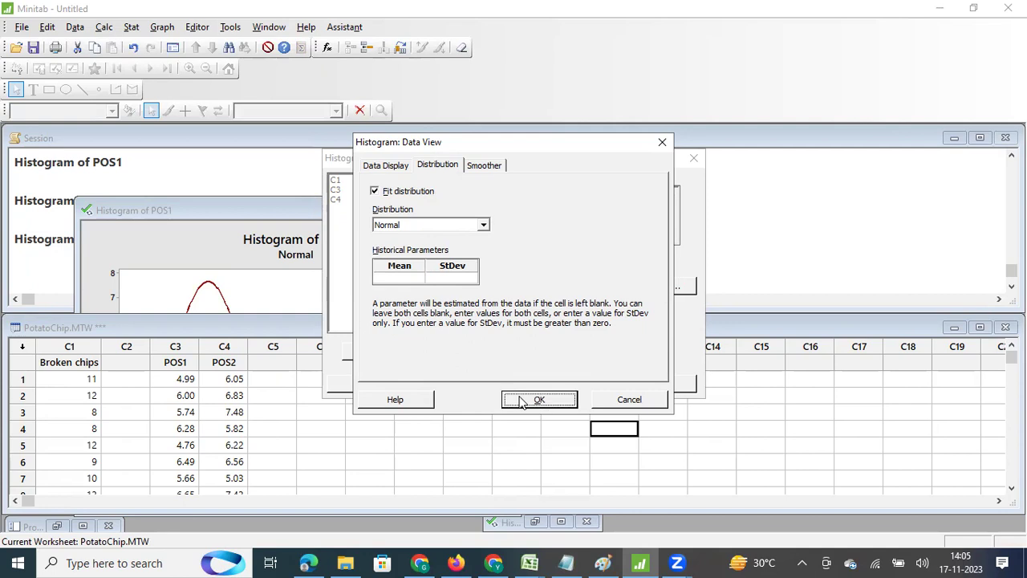
Leave Labels and Scale reference lines unchanged, create the POS1 histogram, and move its window aside.
click(564, 286)
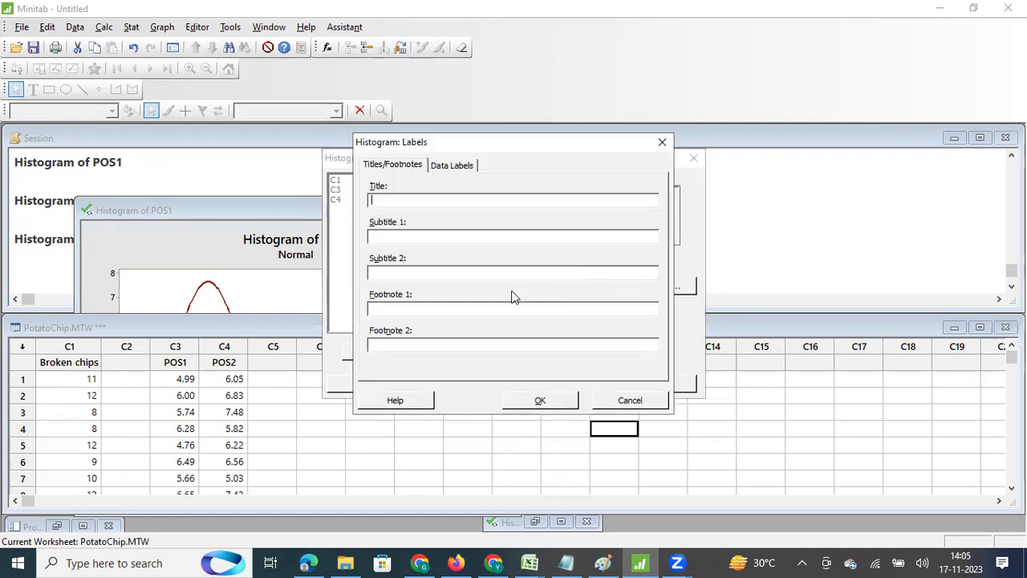
click(660, 143)
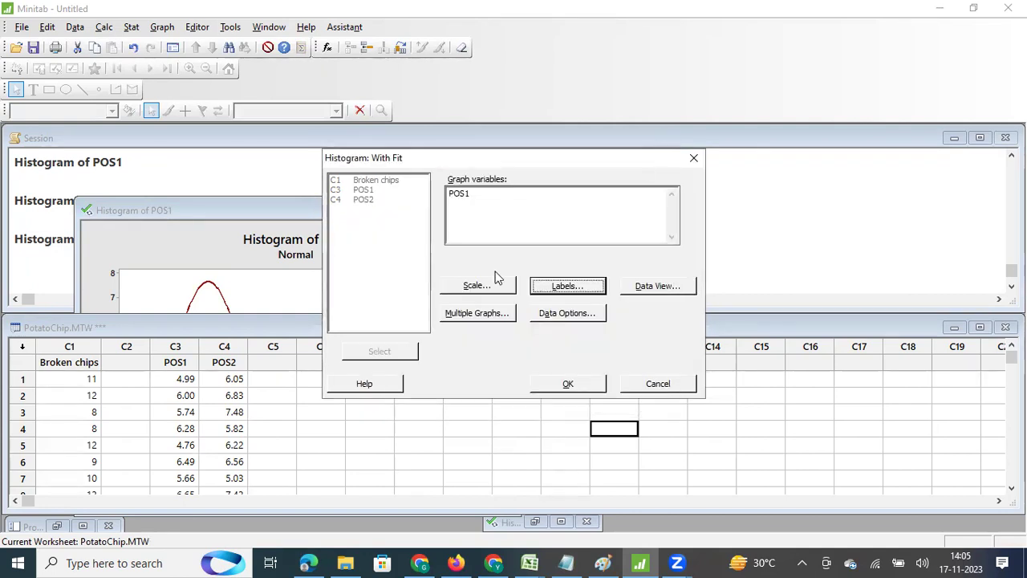
click(485, 290)
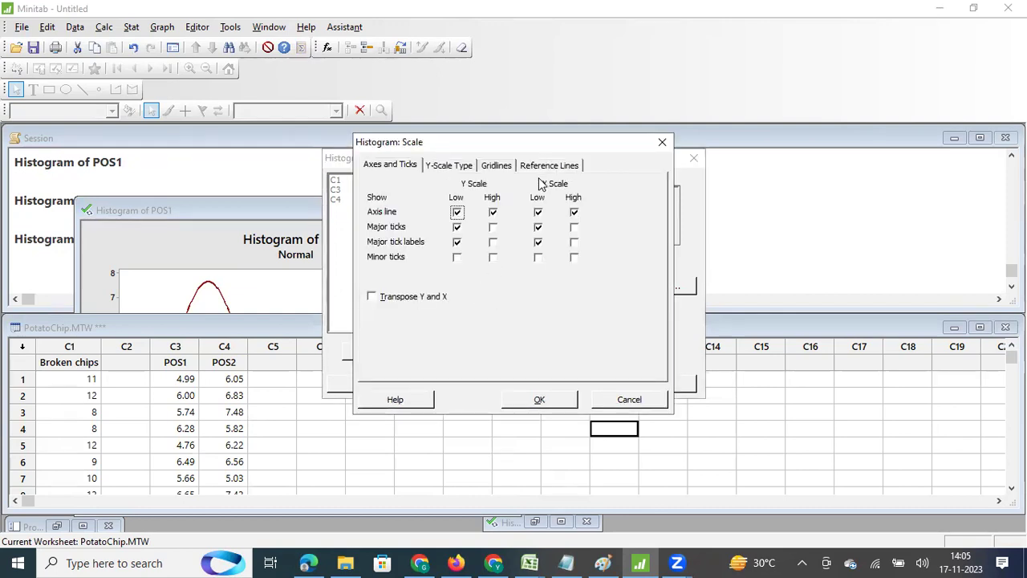
click(542, 165)
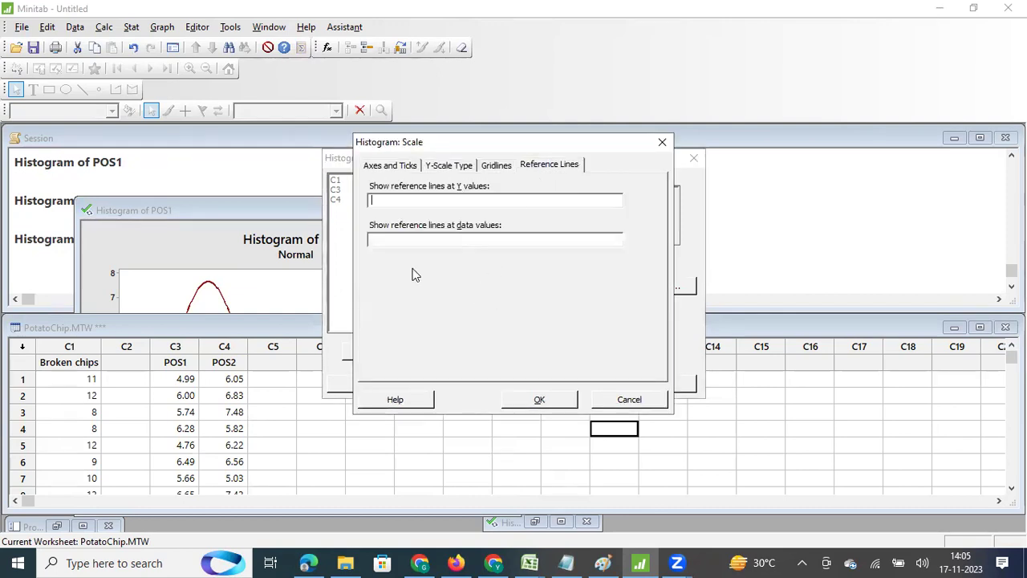
click(557, 404)
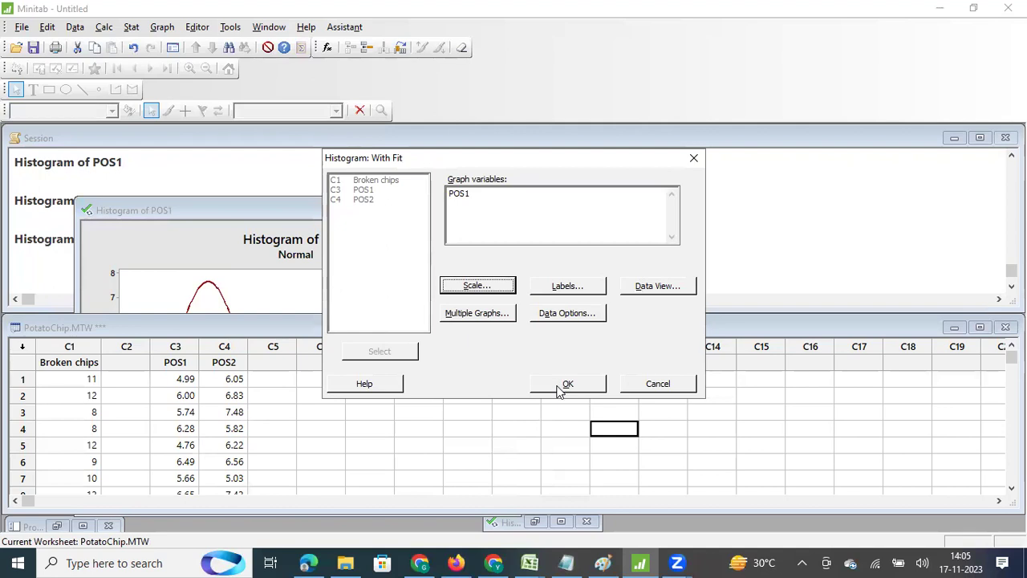
click(557, 385)
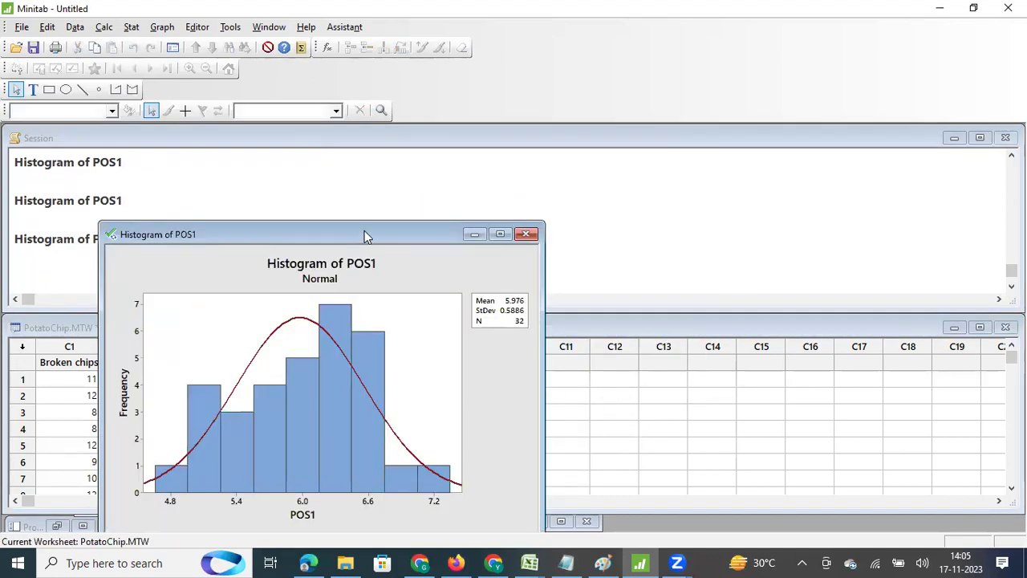
drag(373, 235, 618, 166)
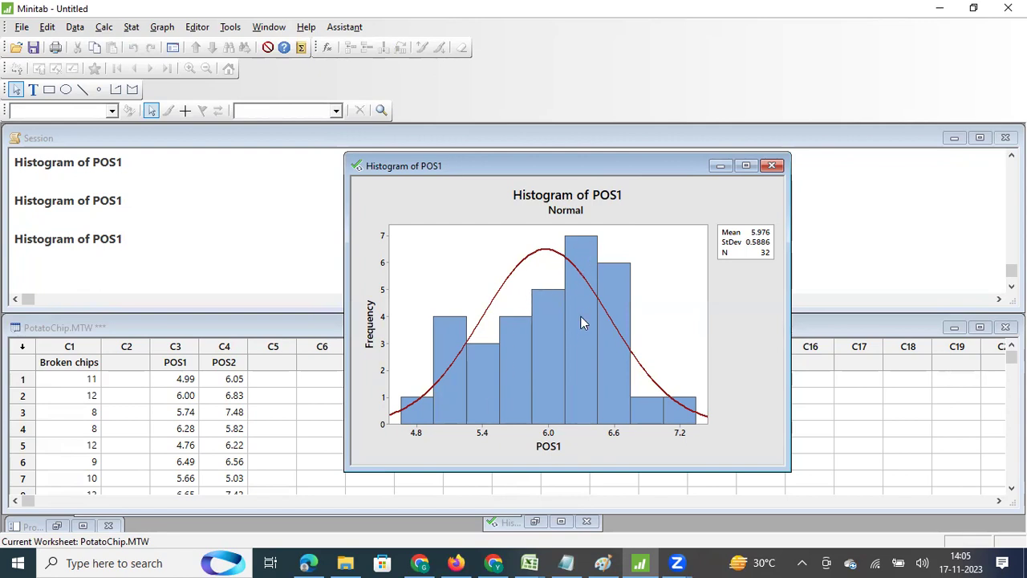
Replace POS1 with C4 POS2 in the last histogram settings, plot it, and reposition the window.
key(ctrl+e)
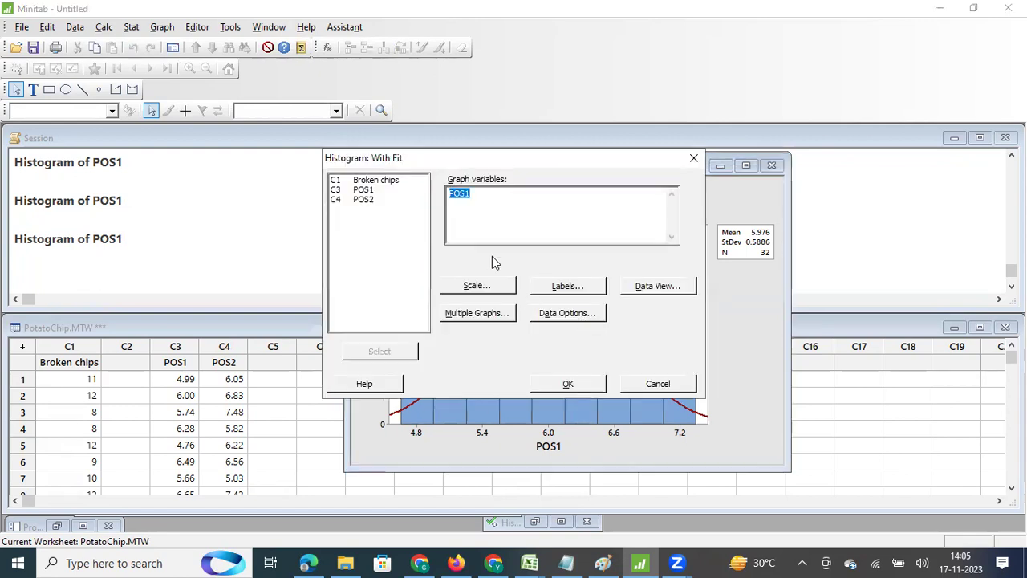
double_click(363, 200)
click(575, 385)
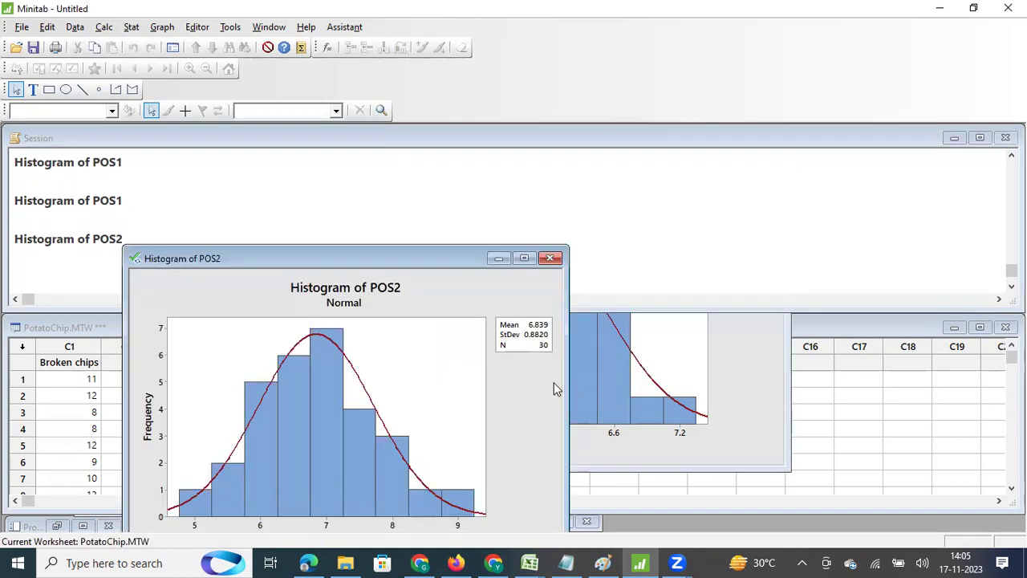
drag(423, 243, 598, 152)
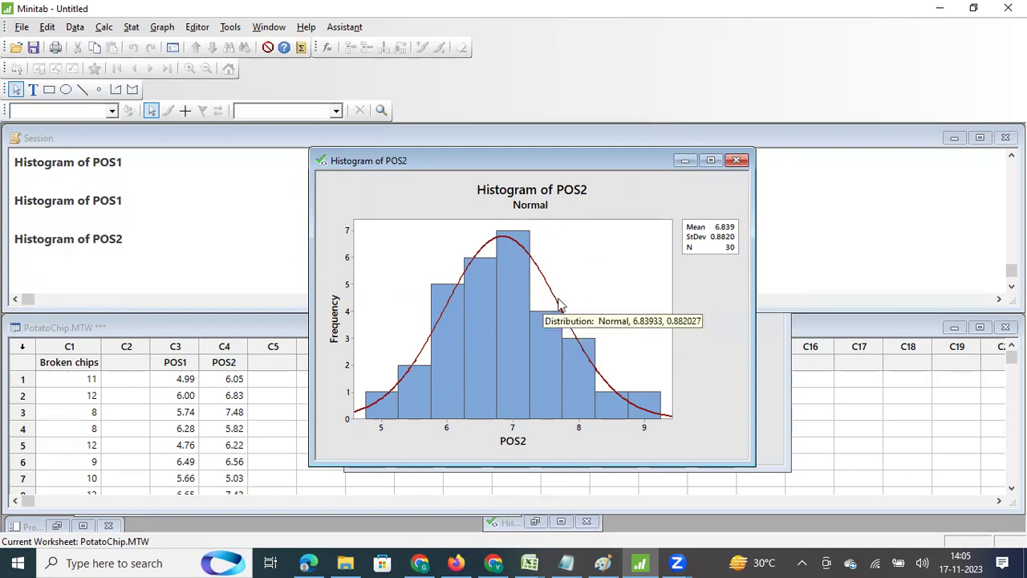
Create a With Fit and Groups histogram with POS1 and POS2 as graph variables.
click(160, 27)
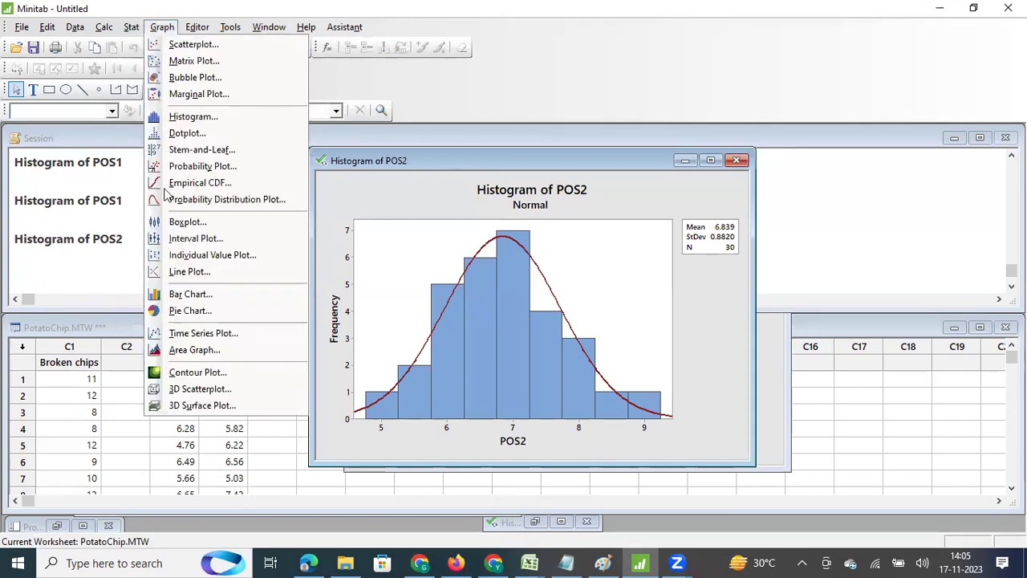
click(183, 122)
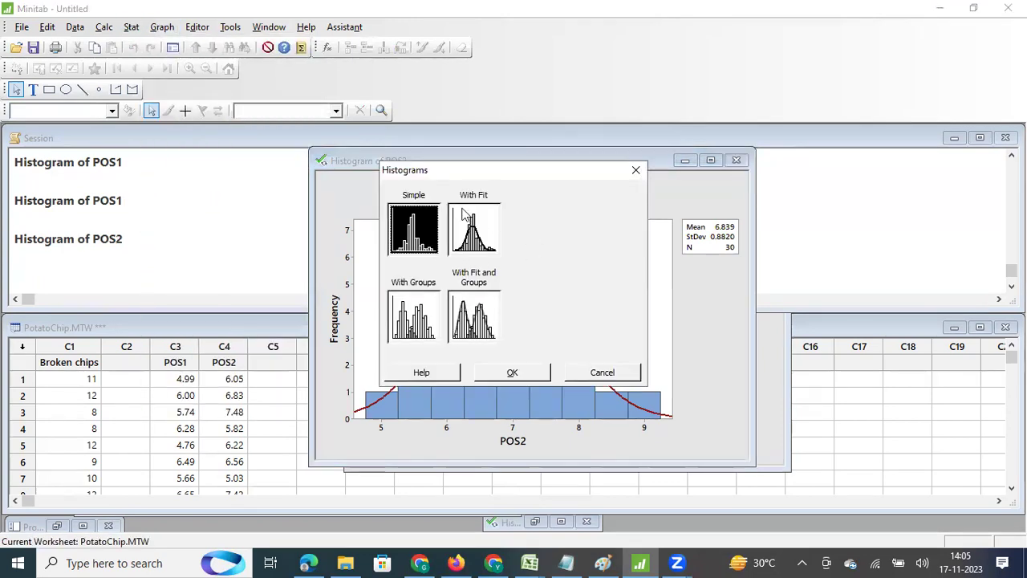
click(475, 324)
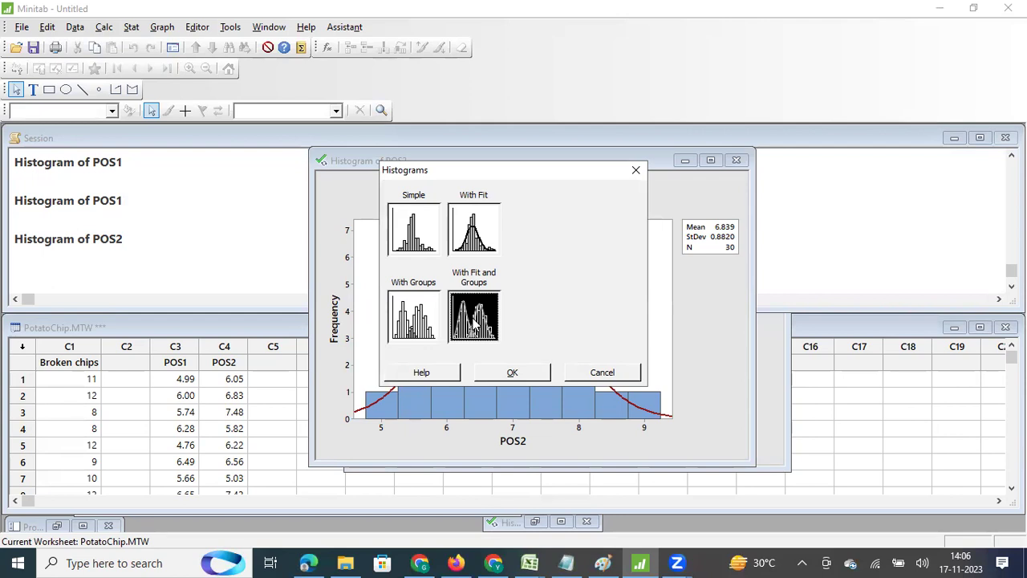
click(509, 375)
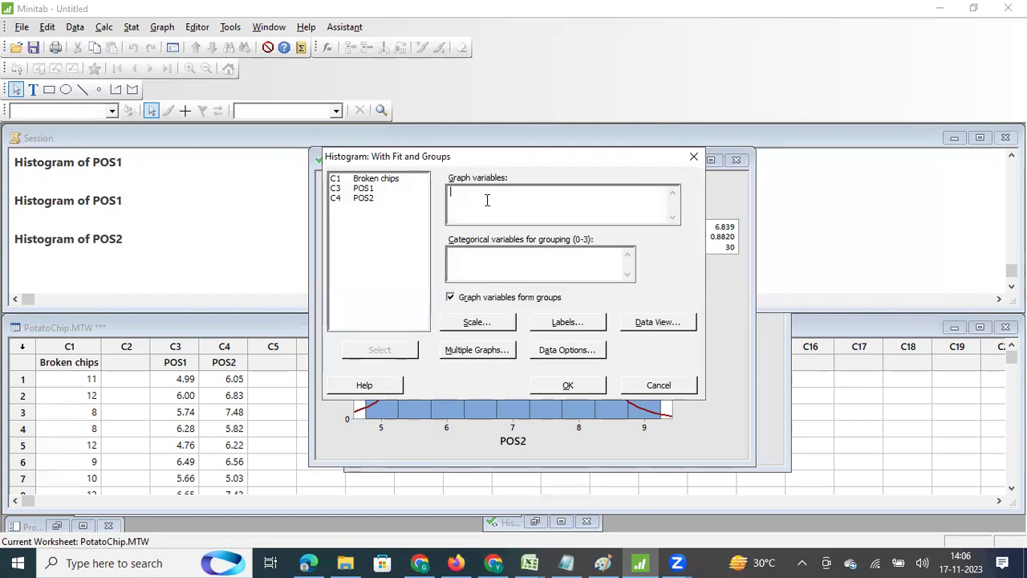
double_click(366, 189)
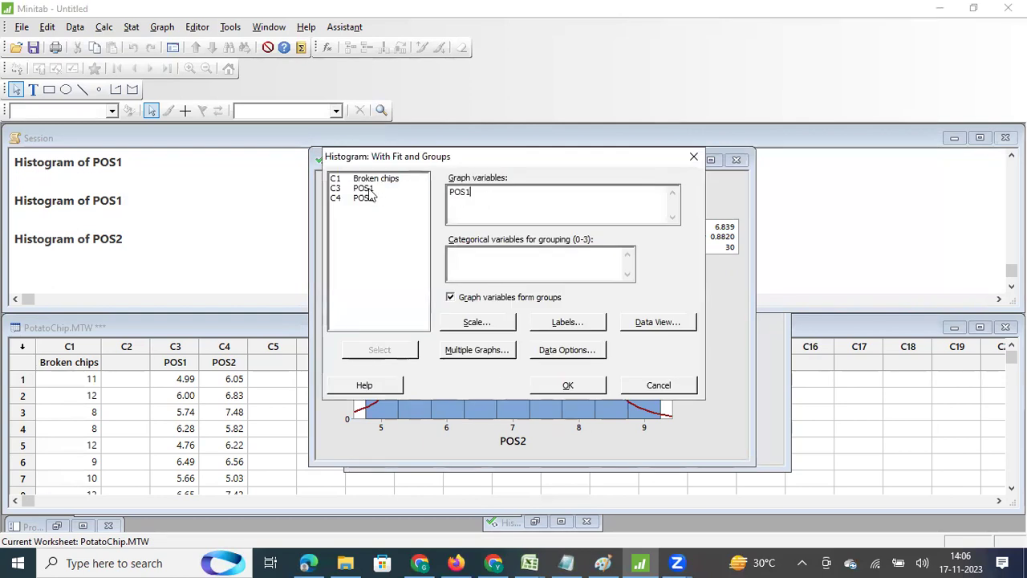
double_click(371, 199)
click(561, 387)
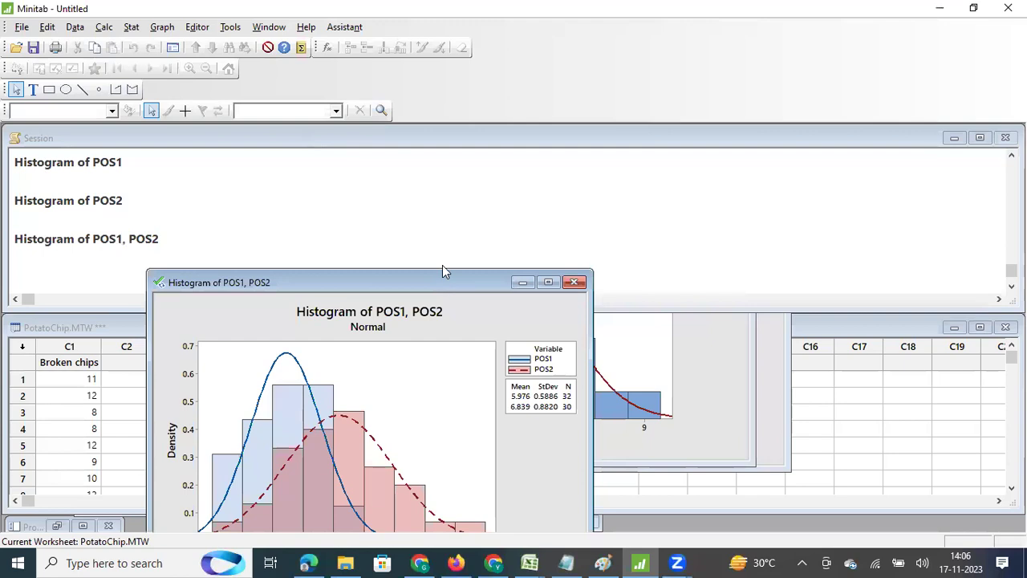
Move the POS1/POS2 overlay into full view, read its bars and curves, then return to the worksheet.
drag(442, 271, 491, 145)
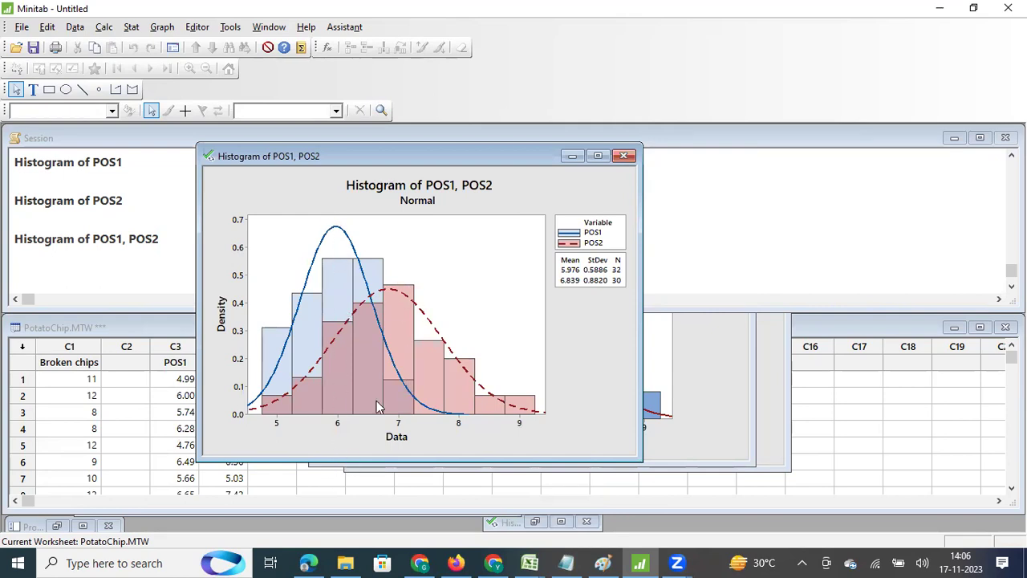
mouse_move(343, 260)
mouse_move(407, 388)
mouse_move(379, 319)
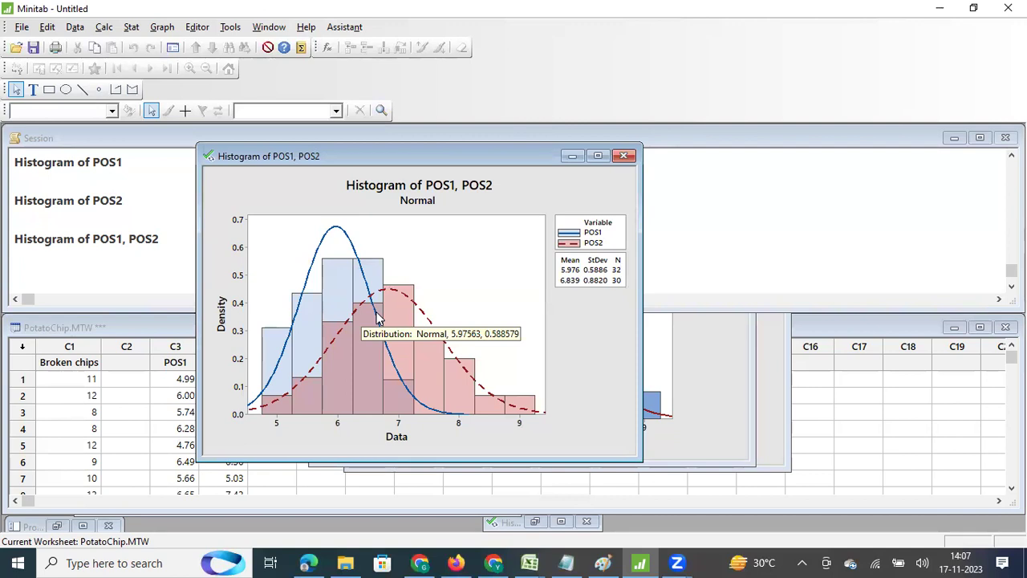
click(851, 399)
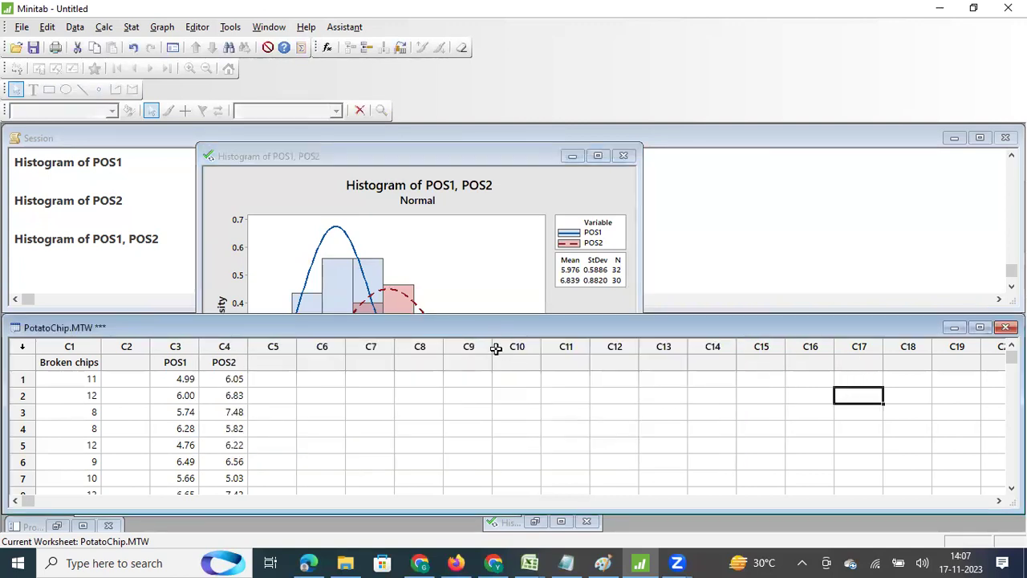
Start a With Fit histogram and select Broken chips as the graph variable.
click(162, 27)
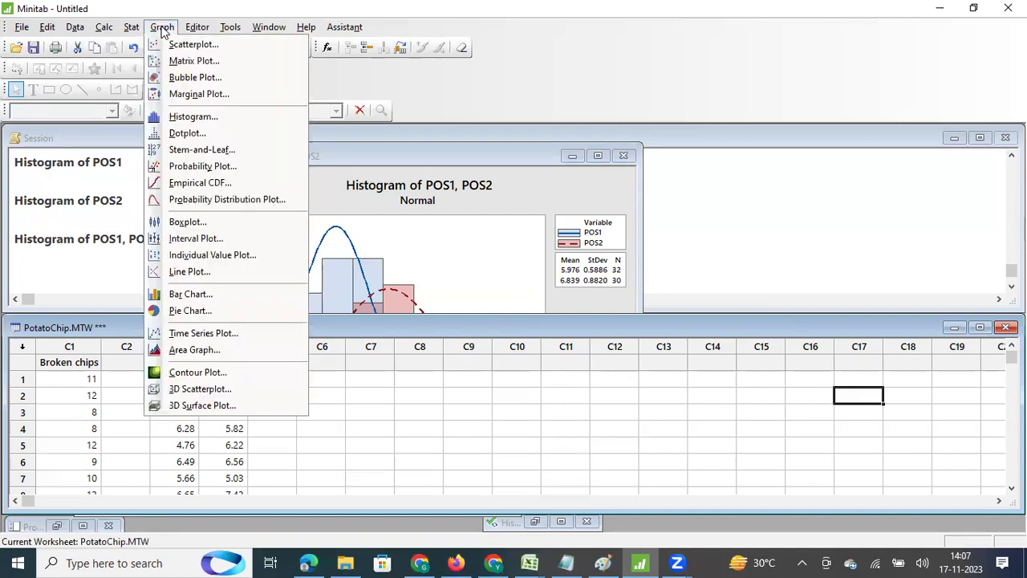
click(196, 117)
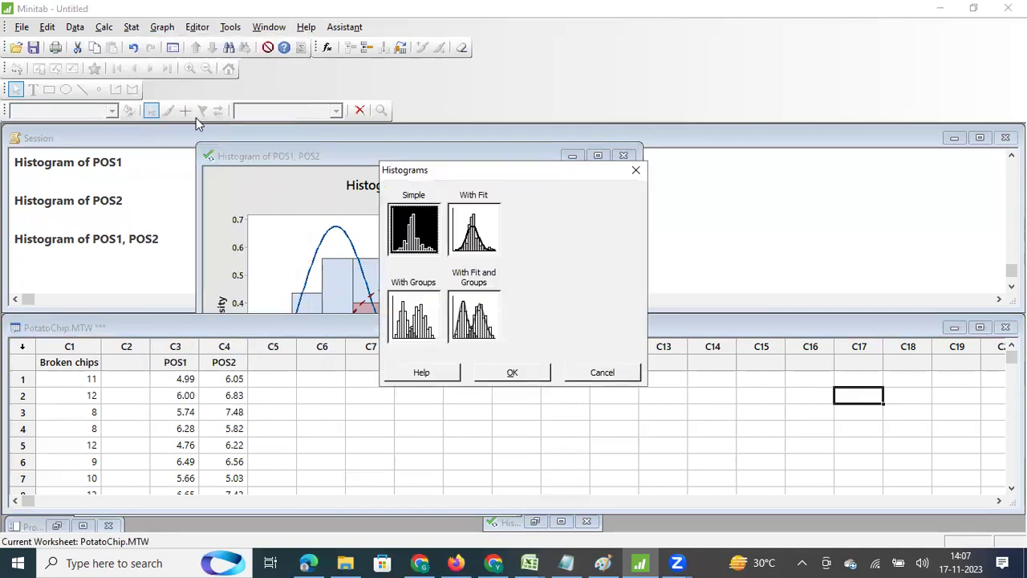
click(477, 228)
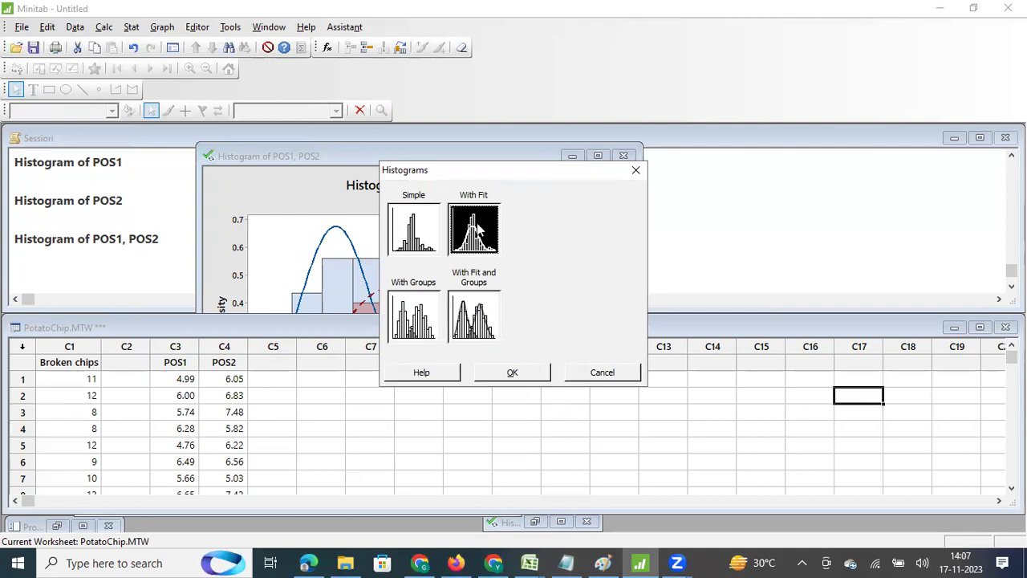
click(508, 372)
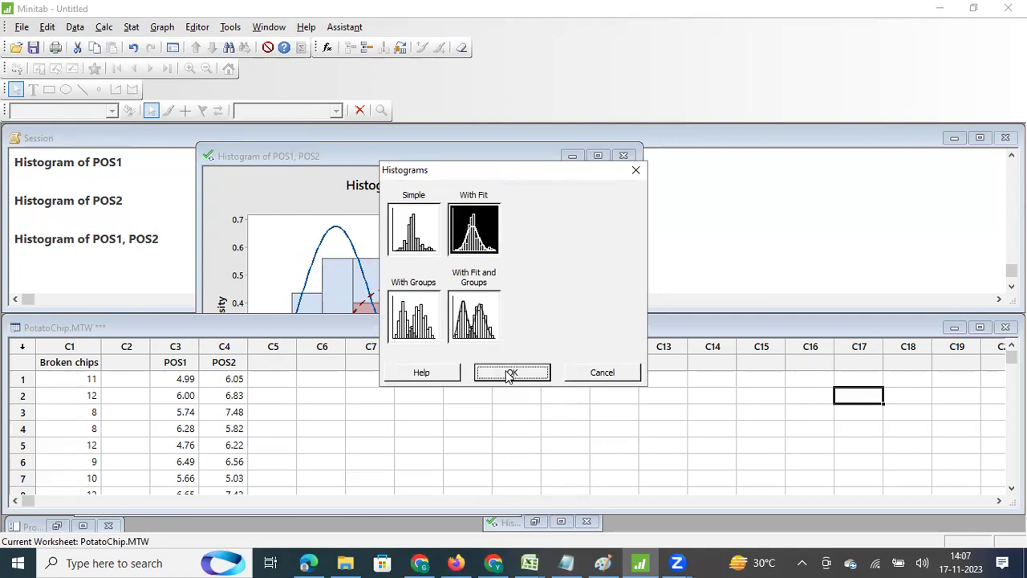
double_click(371, 180)
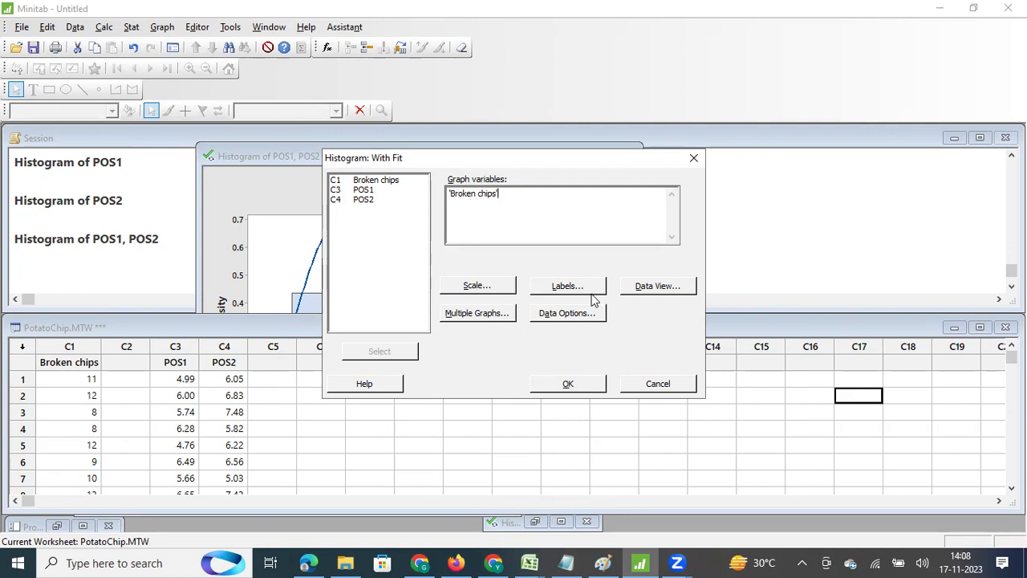
Add a horizontal Y reference line at frequency 15 in the Scale options.
click(492, 288)
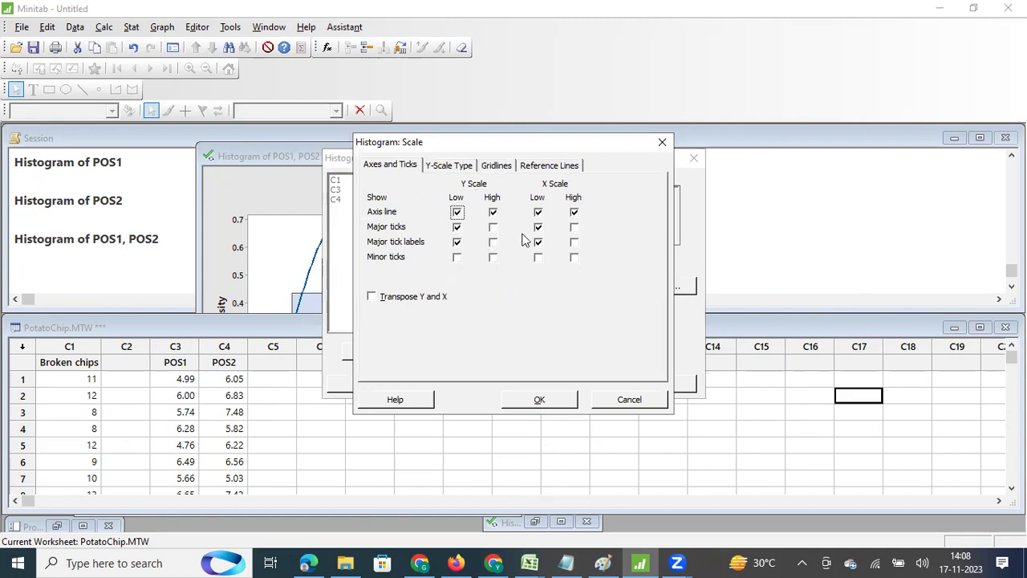
click(663, 142)
click(483, 288)
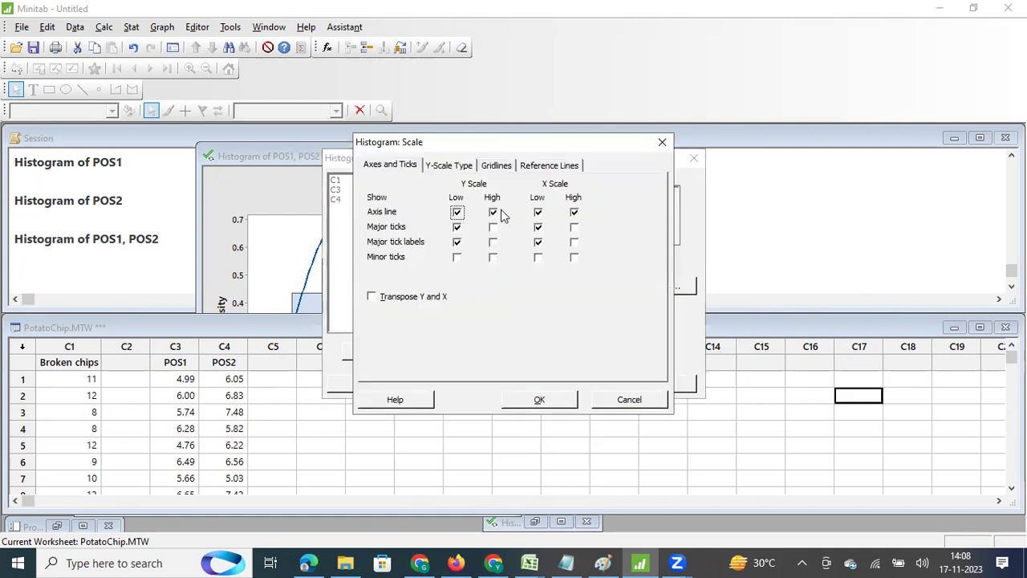
click(552, 166)
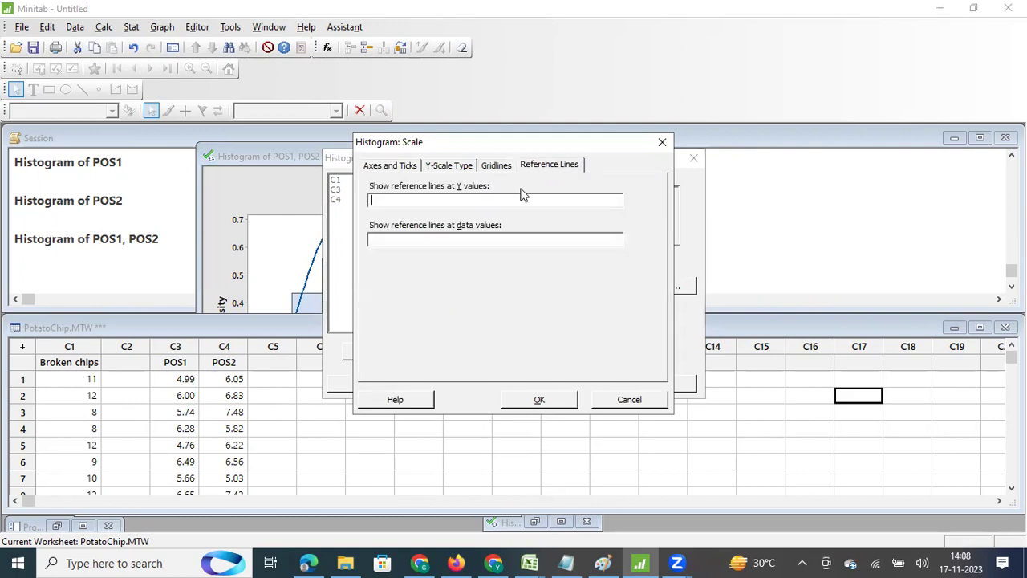
click(438, 203)
text(15)
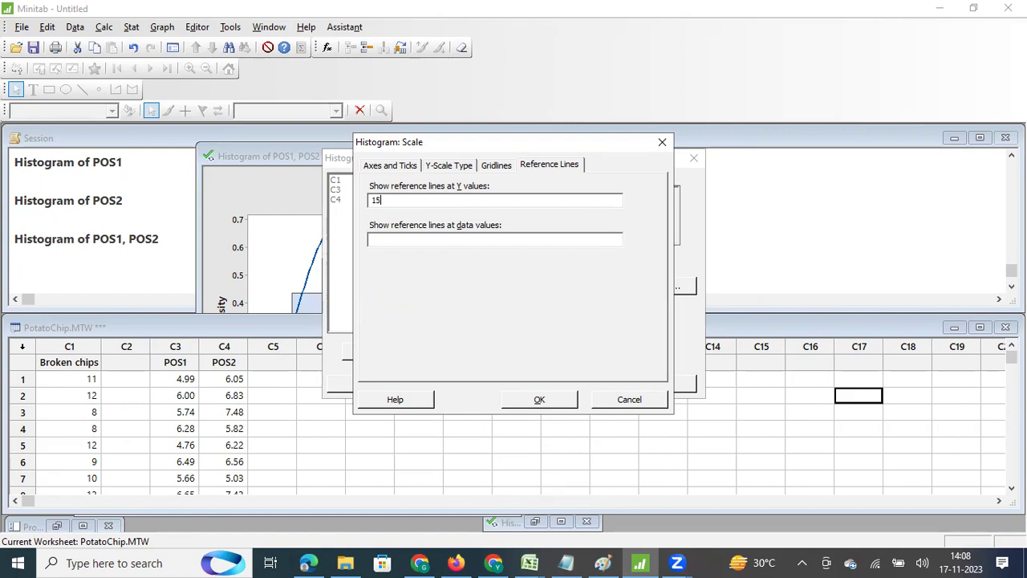
click(540, 400)
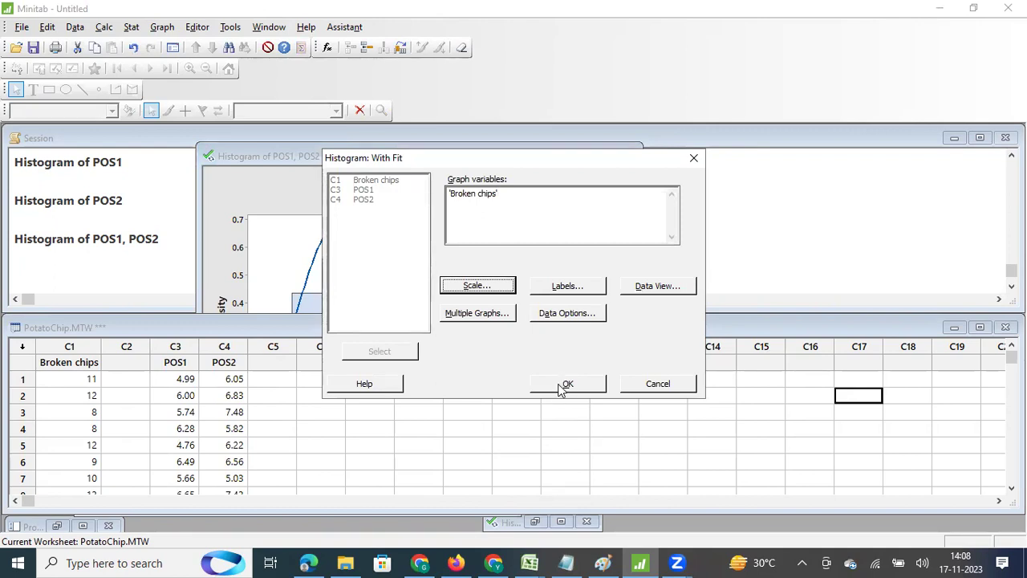
Fit a Normal distribution and draw the Broken chips histogram.
click(642, 297)
click(450, 167)
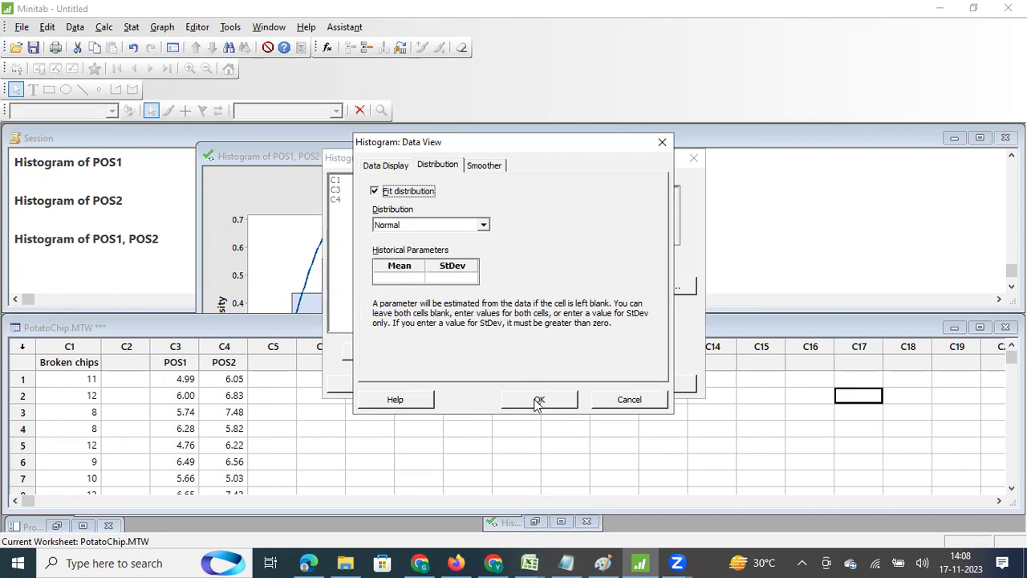
click(483, 226)
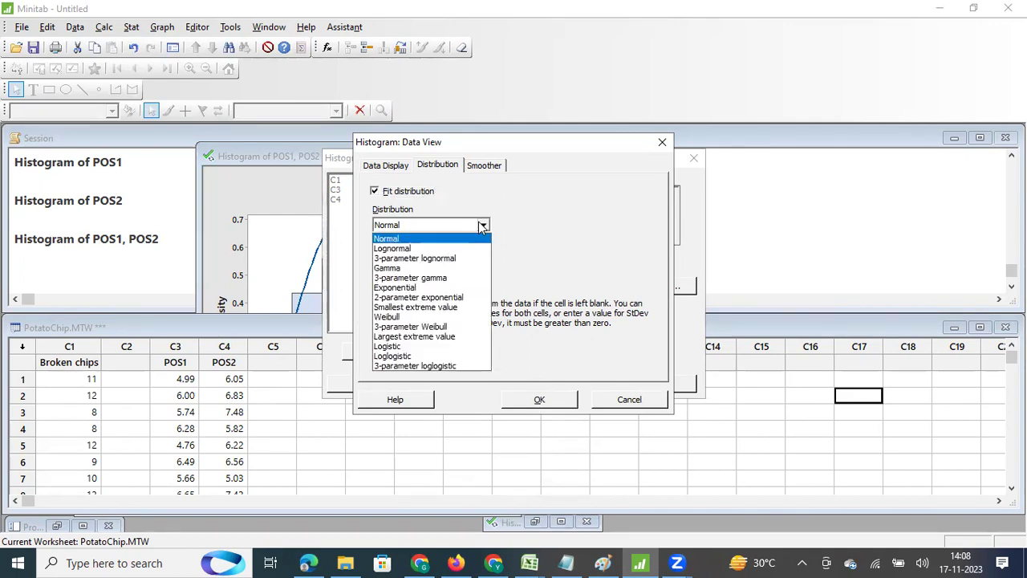
click(550, 224)
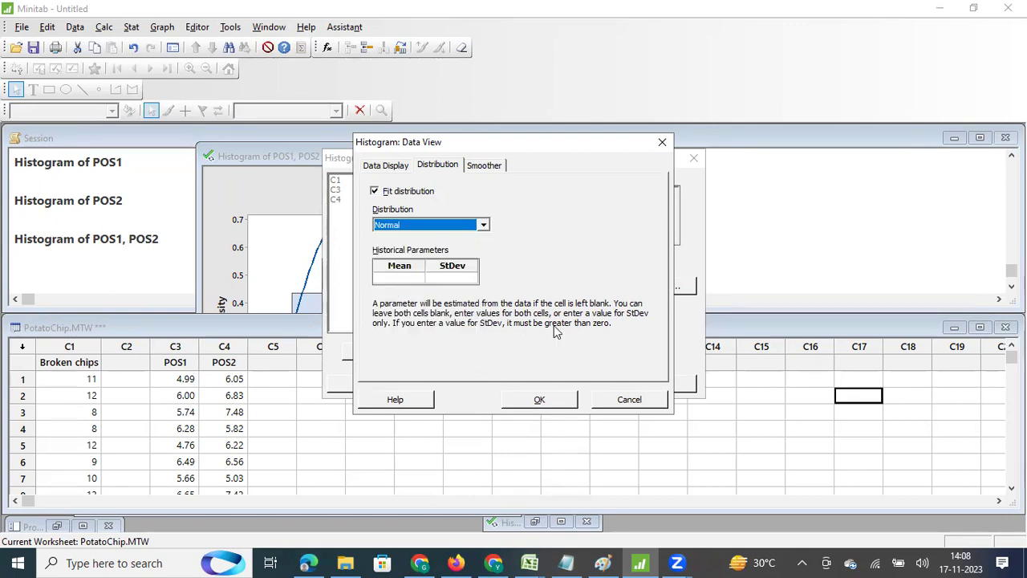
click(546, 401)
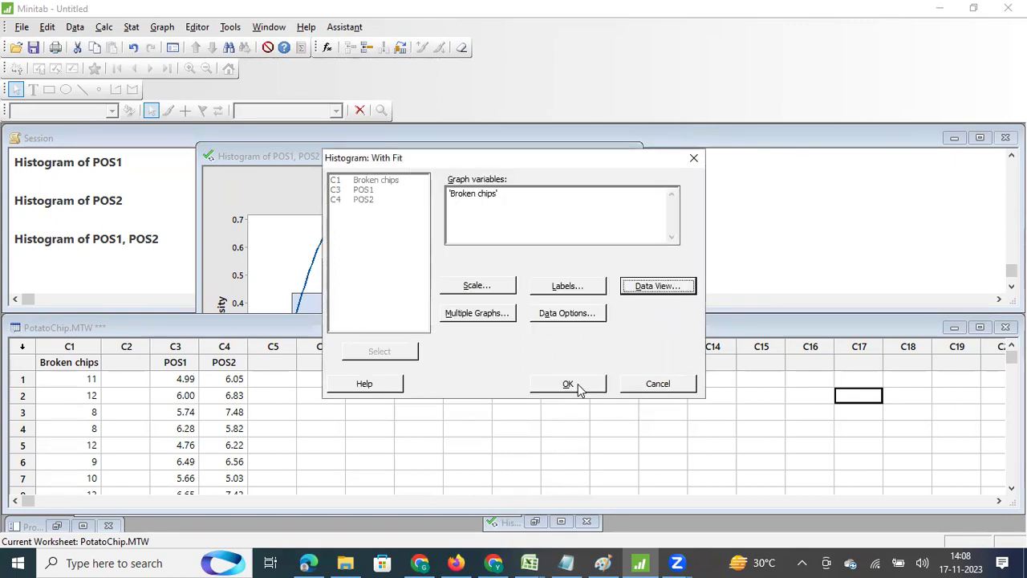
click(575, 385)
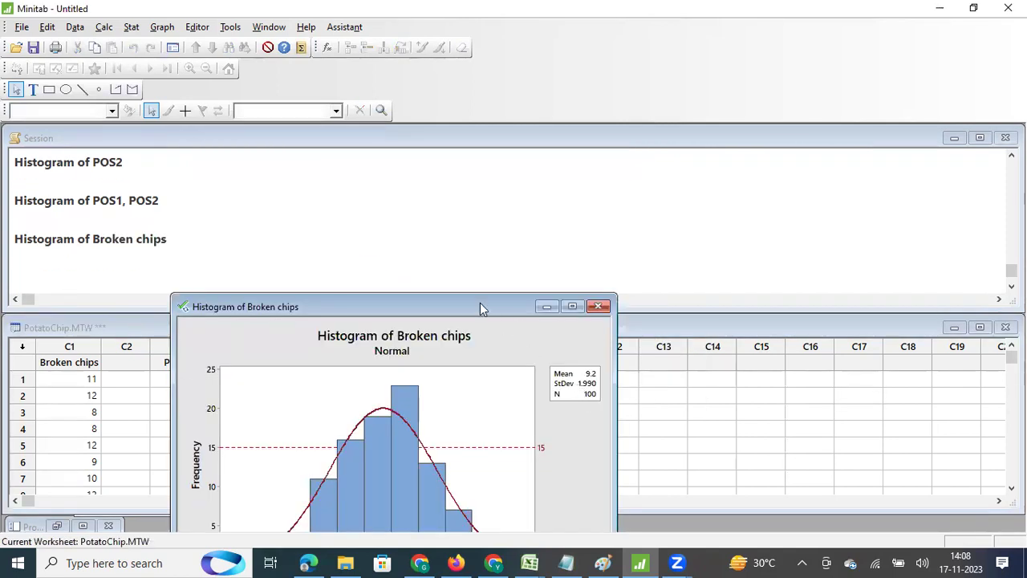
Move the Broken chips histogram fully into view, read its bar counts, then return to the worksheet.
drag(482, 298, 506, 204)
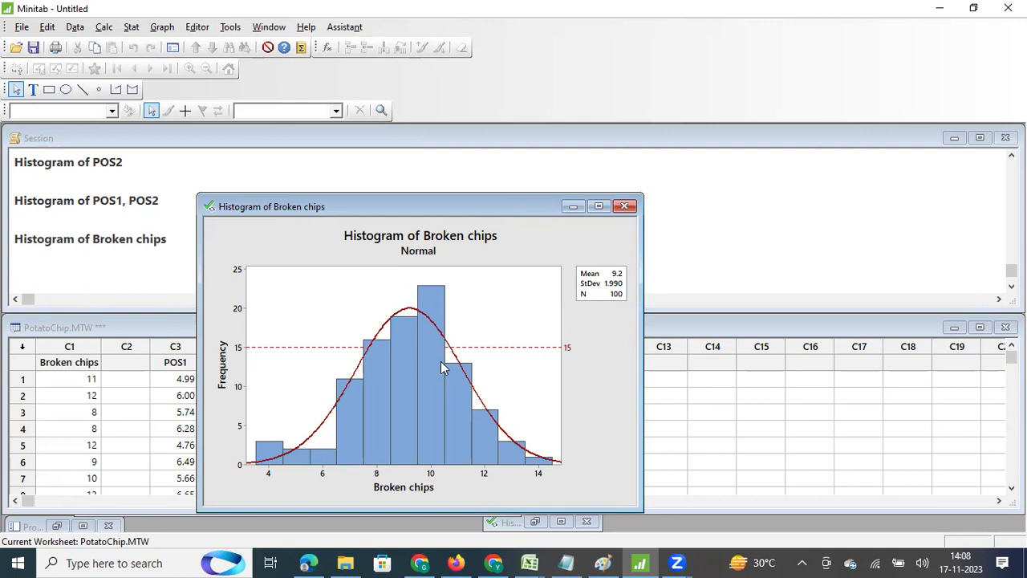
mouse_move(381, 463)
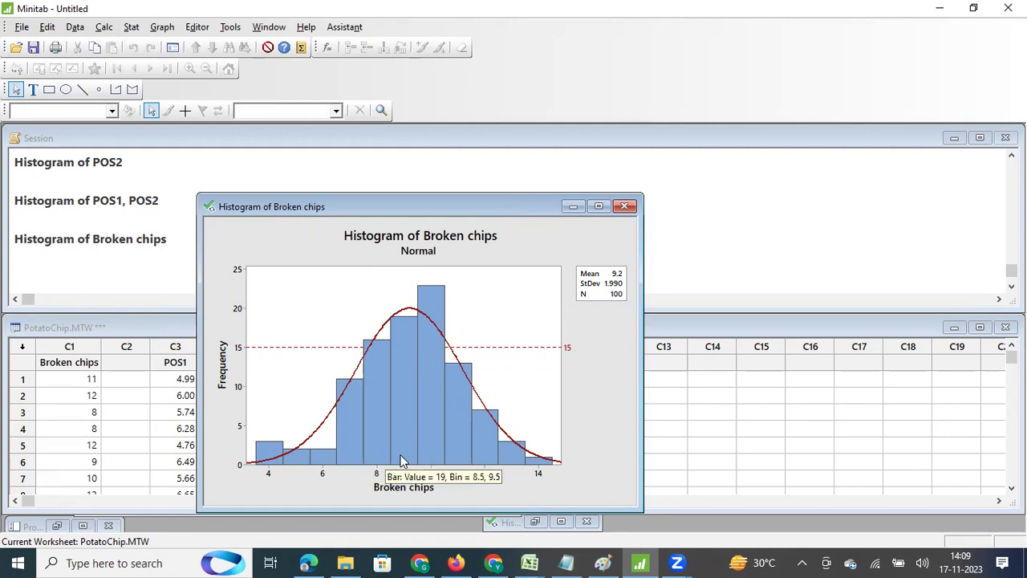
mouse_move(430, 459)
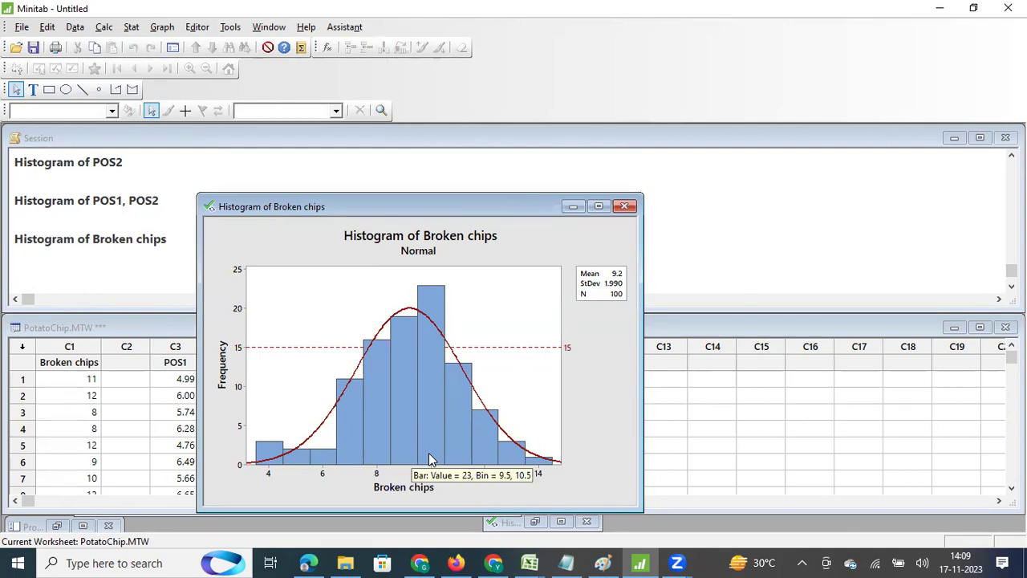
mouse_move(376, 365)
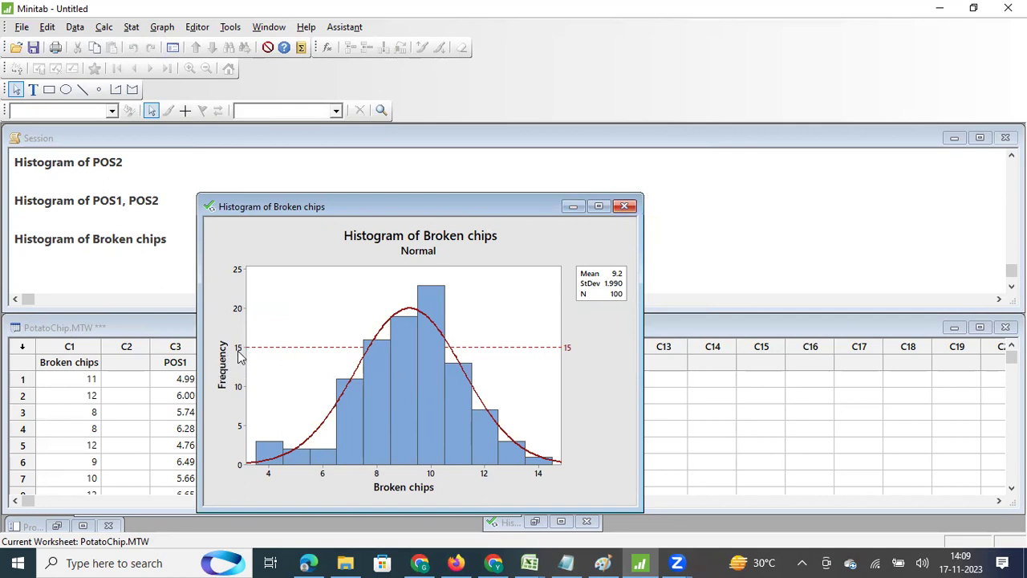
click(759, 405)
Start a new With Fit histogram, replacing Broken chips with POS2 as the variable.
click(162, 27)
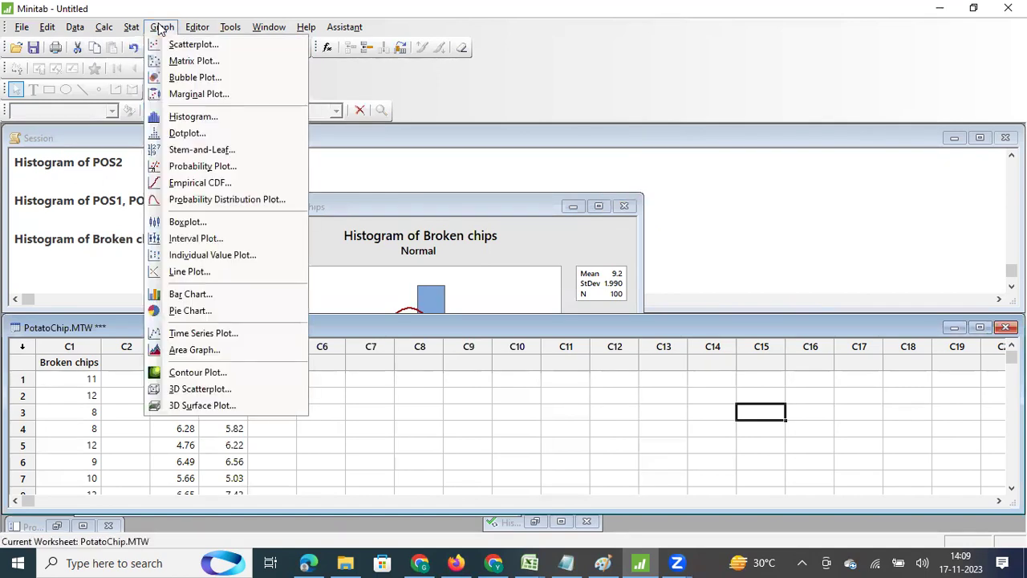
click(191, 116)
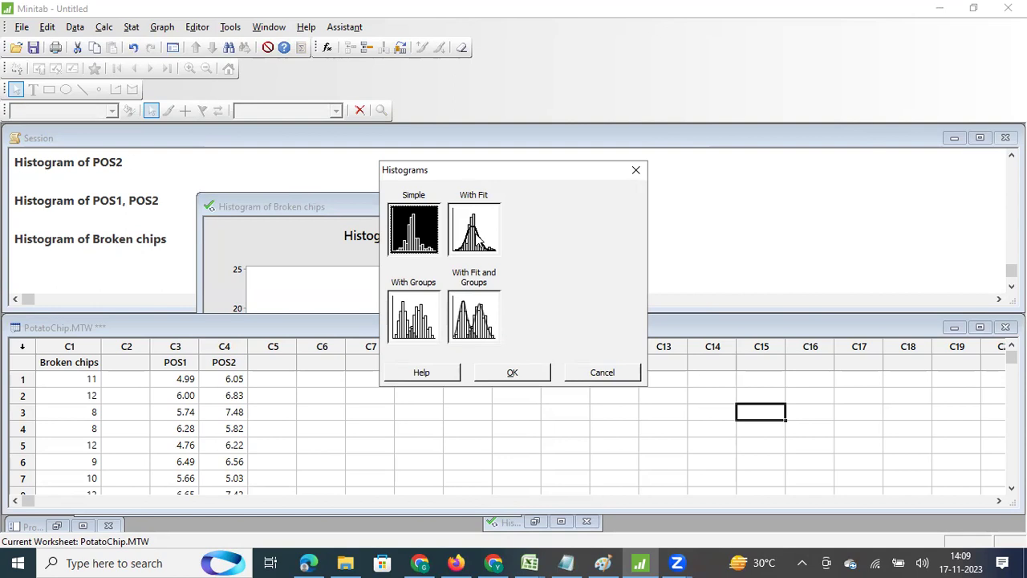
click(480, 242)
click(511, 372)
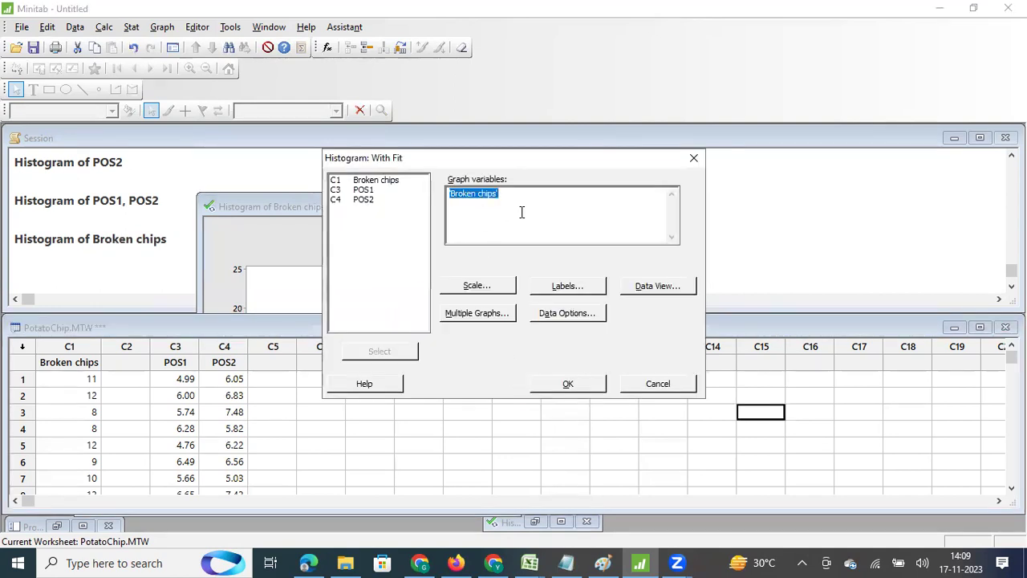
key(BackSpace)
double_click(363, 200)
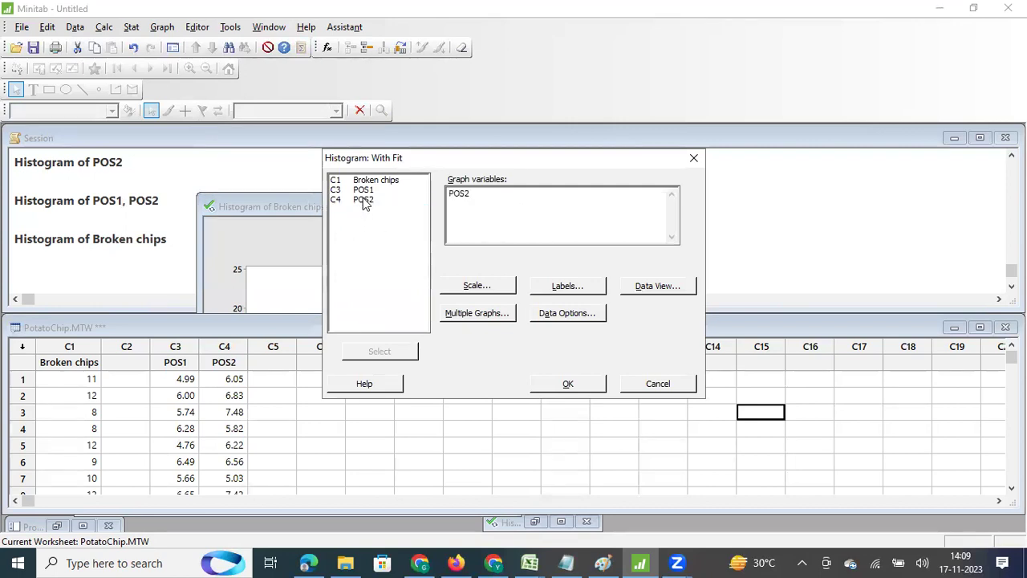
Add reference lines at data values 4.5 and 6.5 and create the POS2 histogram.
click(506, 288)
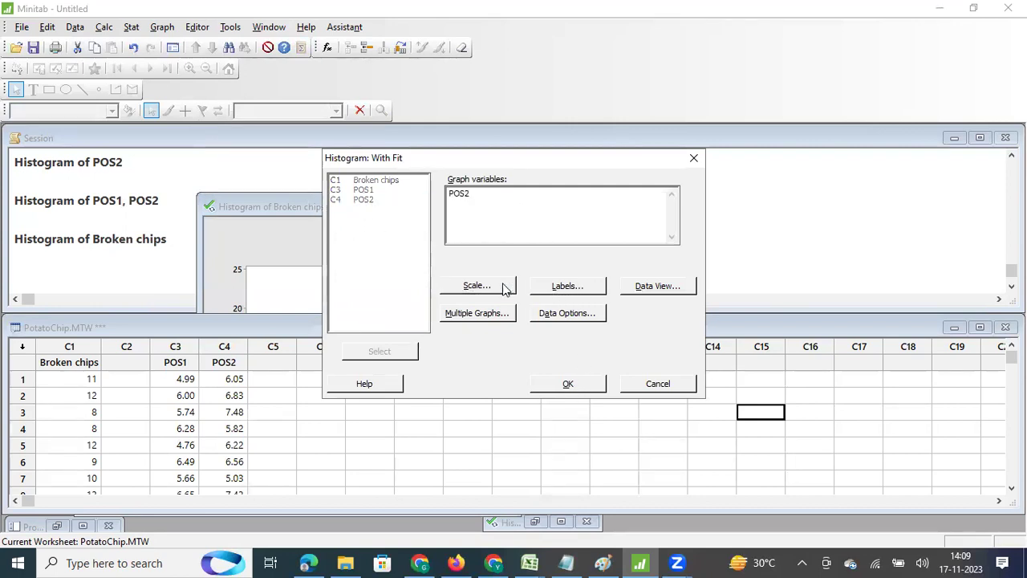
click(548, 165)
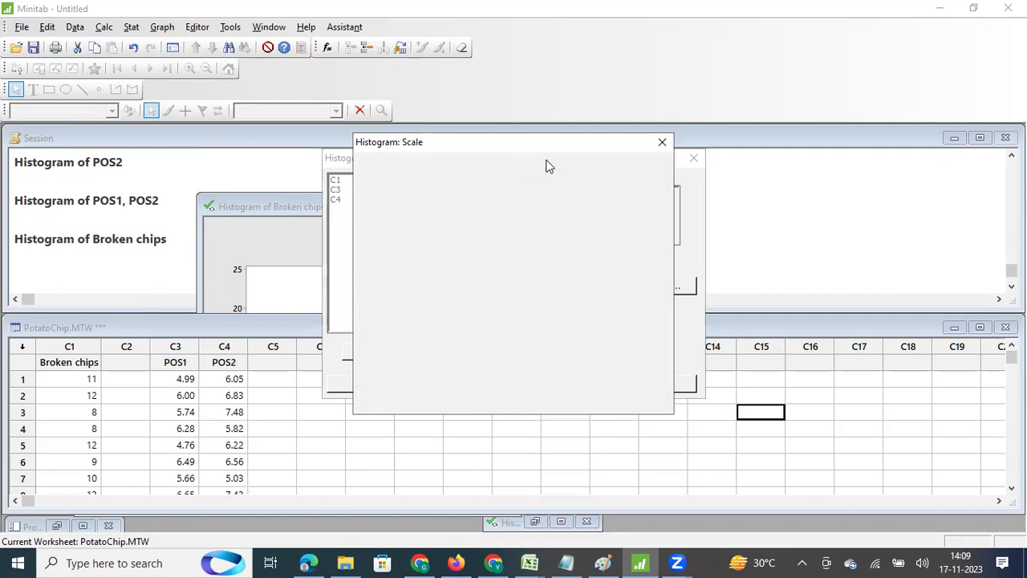
click(430, 198)
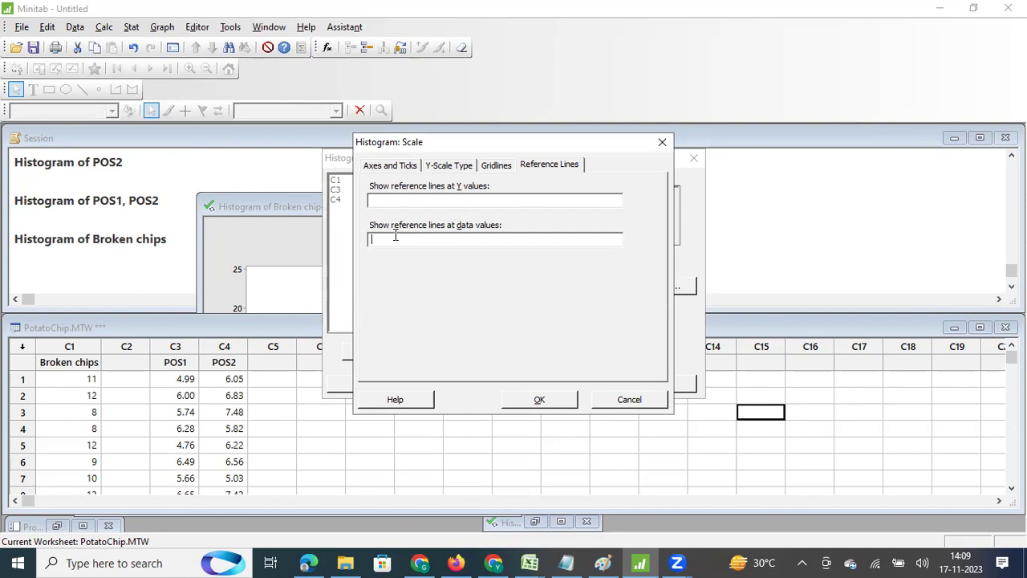
text(4.5 6.5)
click(562, 400)
click(566, 385)
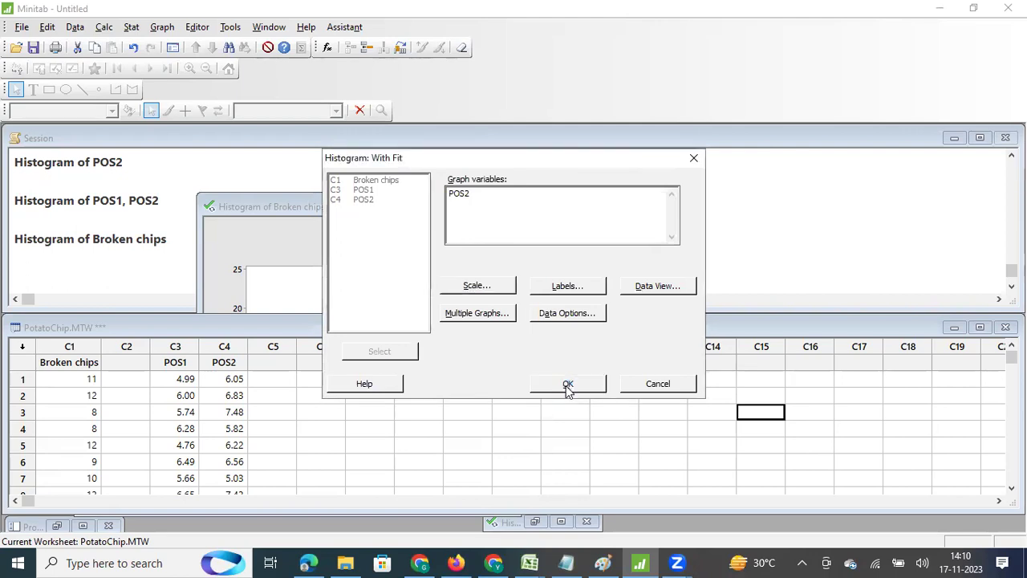
Enlarge the POS2 histogram window upward so the whole fitted chart is visible.
drag(445, 328, 445, 214)
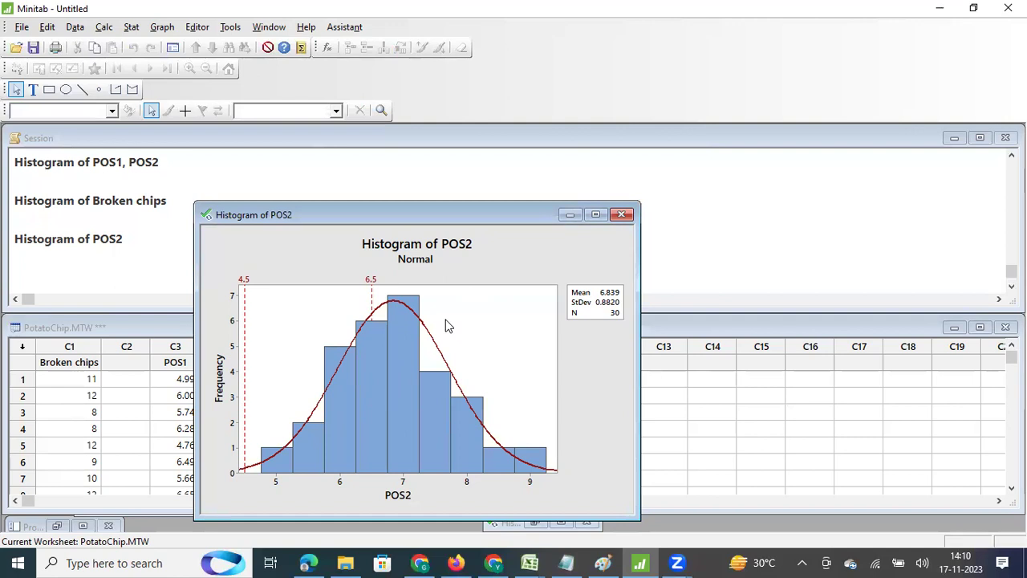
Bring the PotatoChip.MTW worksheet in front of the POS2 histogram.
click(679, 411)
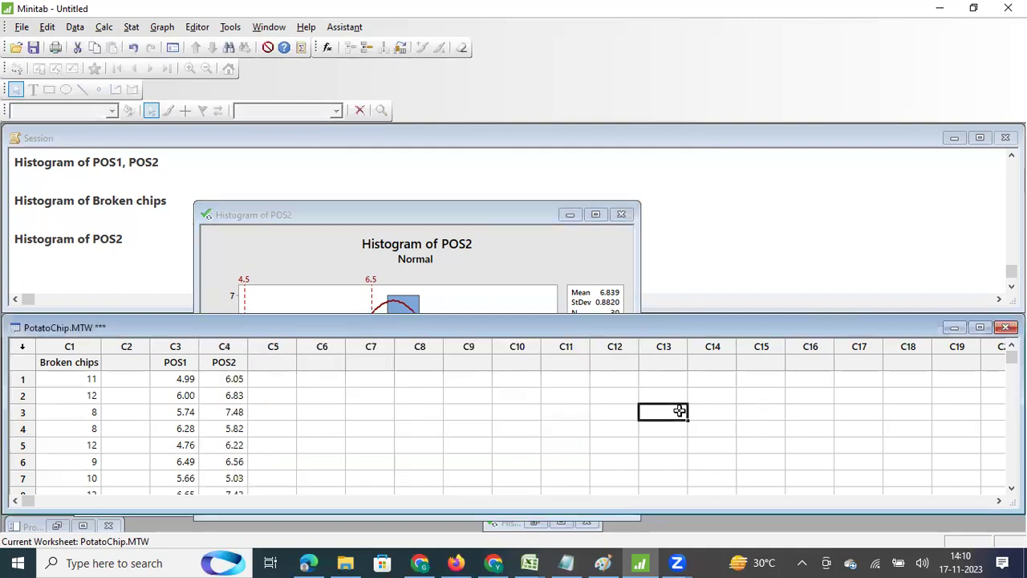